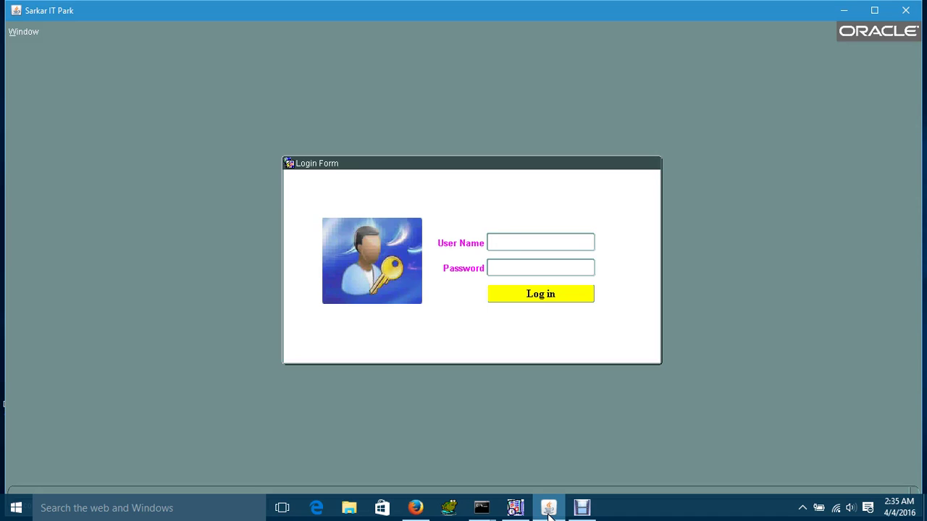
- Log in to the POS Management System as user admin with the account password
{"action": "type", "text": "admin"}
{"action": "key", "text": "Tab"}
{"action": "type", "text": "adm"}
{"action": "key", "text": "Return"}
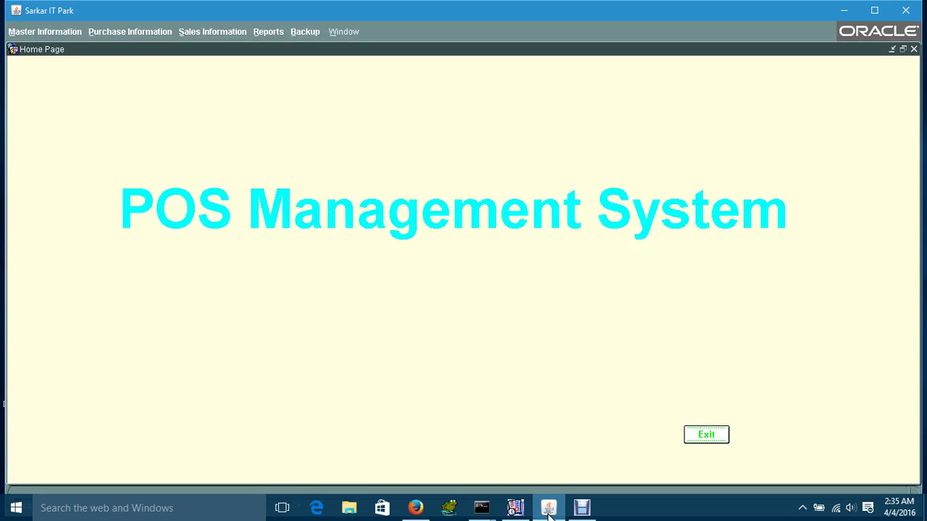
{"action": "left_click", "coordinate": [109, 96]}
{"action": "left_click", "coordinate": [70, 45]}
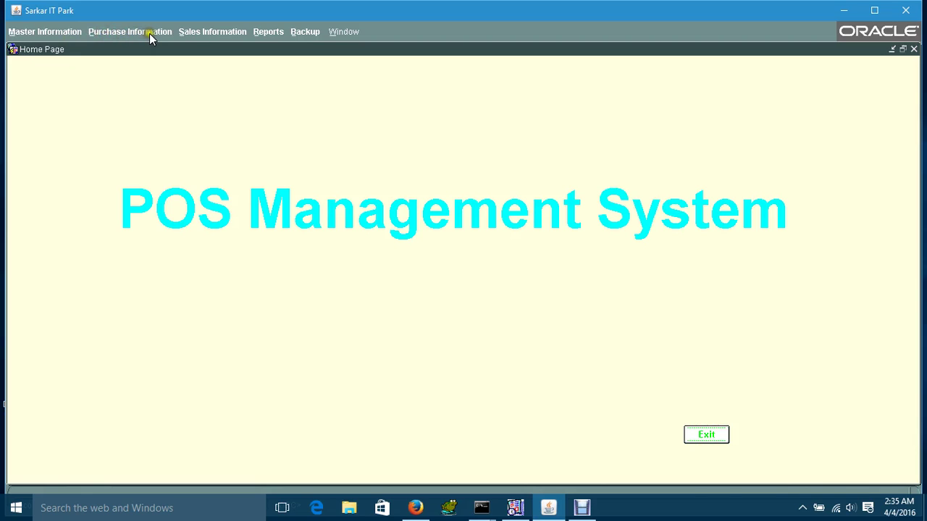
{"action": "left_click", "coordinate": [270, 32]}
{"action": "left_click", "coordinate": [64, 31]}
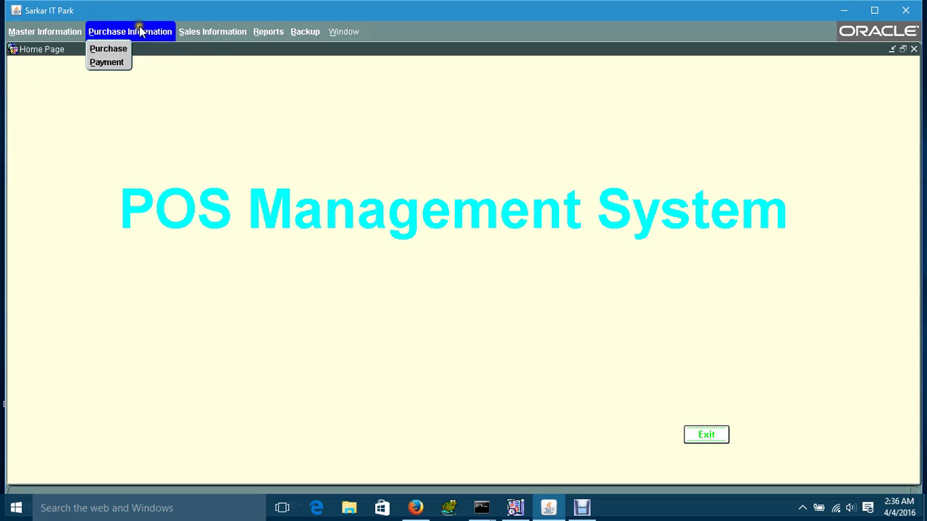
{"action": "mouse_move", "coordinate": [205, 31]}
{"action": "mouse_move", "coordinate": [64, 29]}
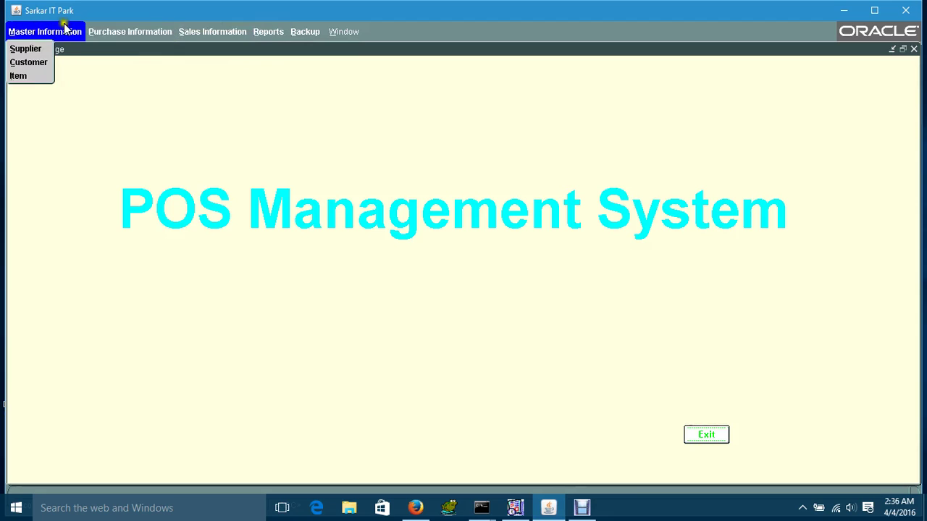
{"action": "left_click", "coordinate": [26, 48]}
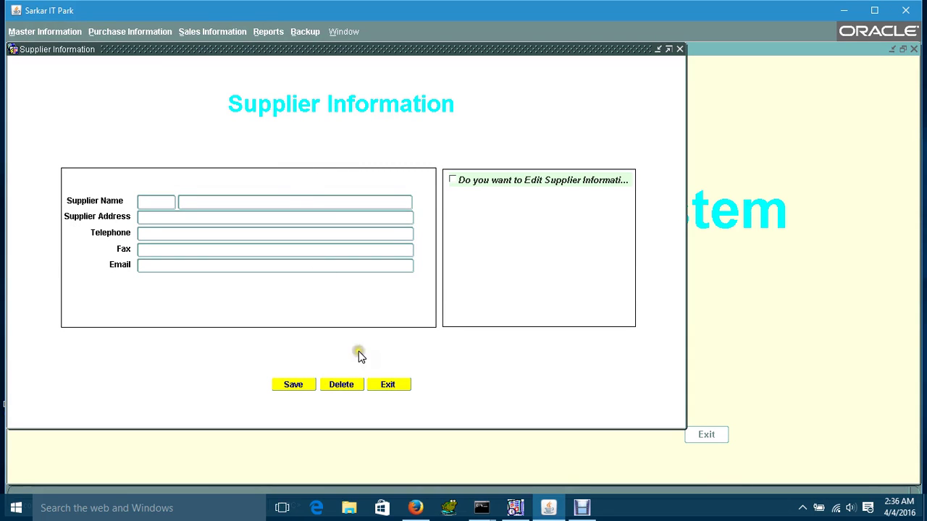
{"action": "left_click", "coordinate": [389, 386]}
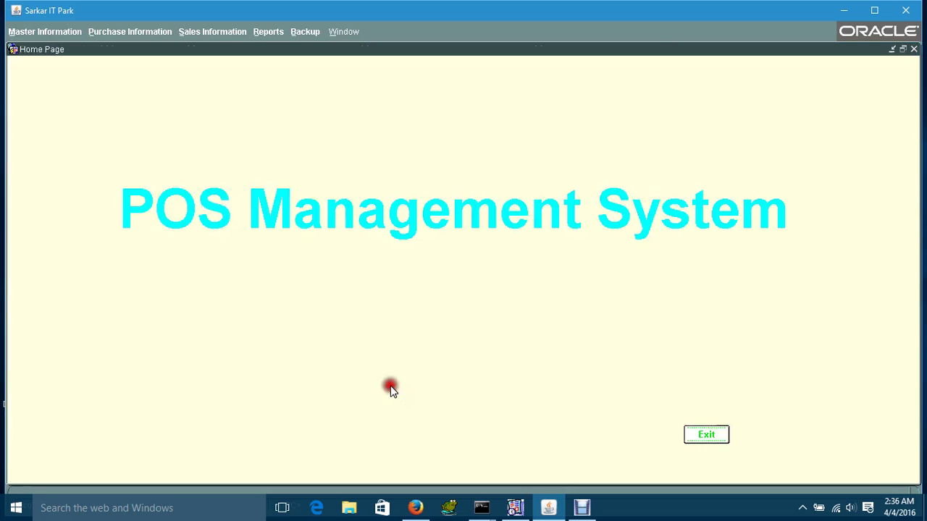
{"action": "left_click", "coordinate": [19, 32]}
{"action": "left_click", "coordinate": [25, 62]}
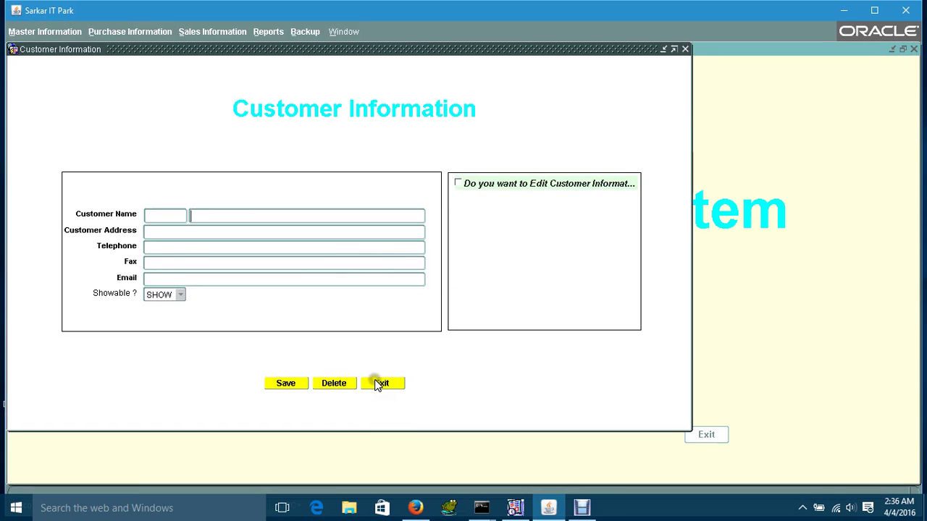
{"action": "left_click", "coordinate": [376, 382]}
{"action": "left_click", "coordinate": [15, 32]}
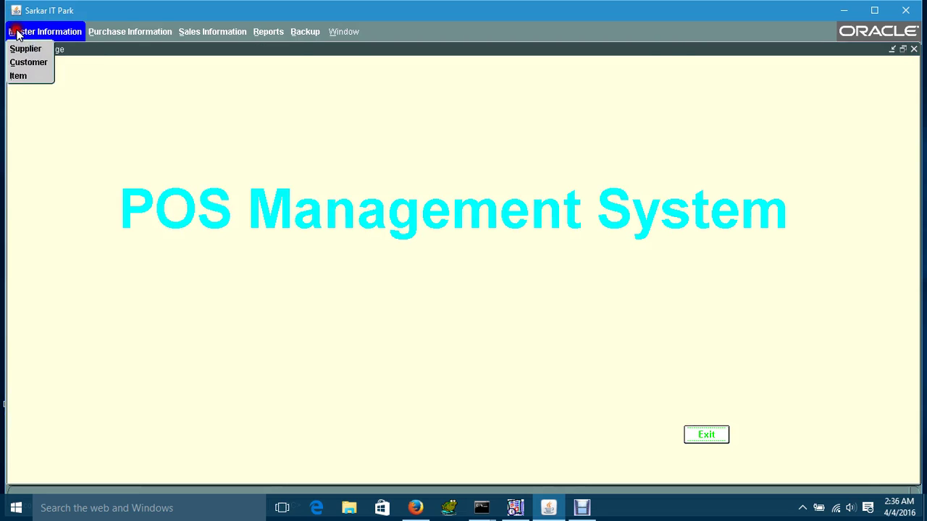
{"action": "left_click", "coordinate": [17, 78]}
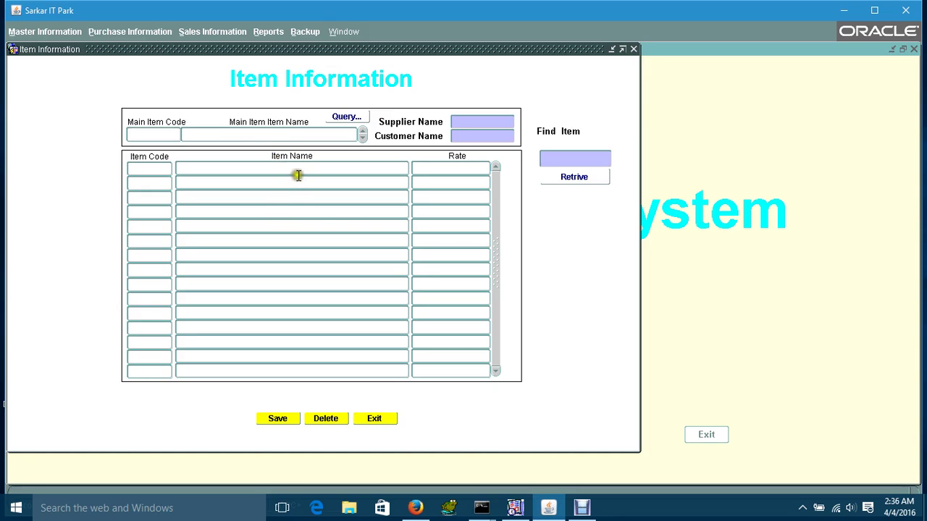
{"action": "left_click", "coordinate": [377, 421]}
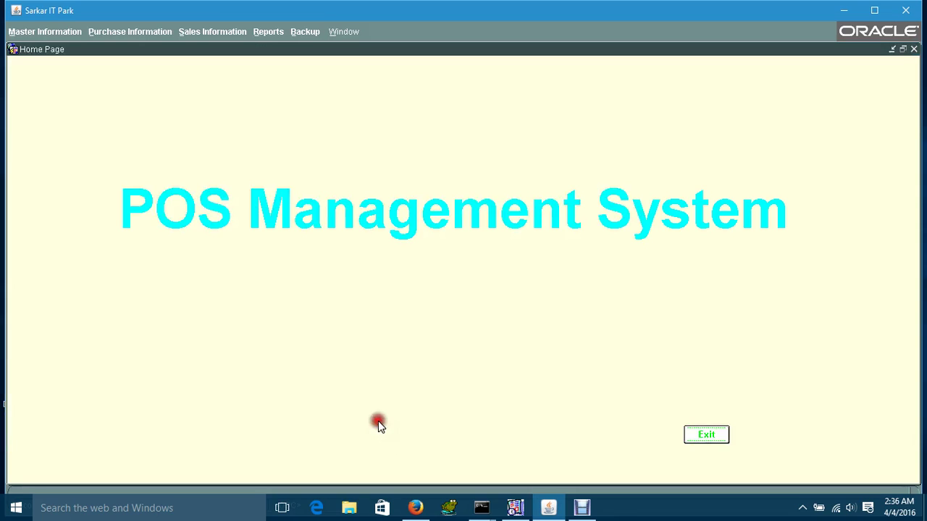
- Open the Purchase form, touch the Supplier Name field, exit, and display the Reports menu
{"action": "left_click", "coordinate": [115, 32]}
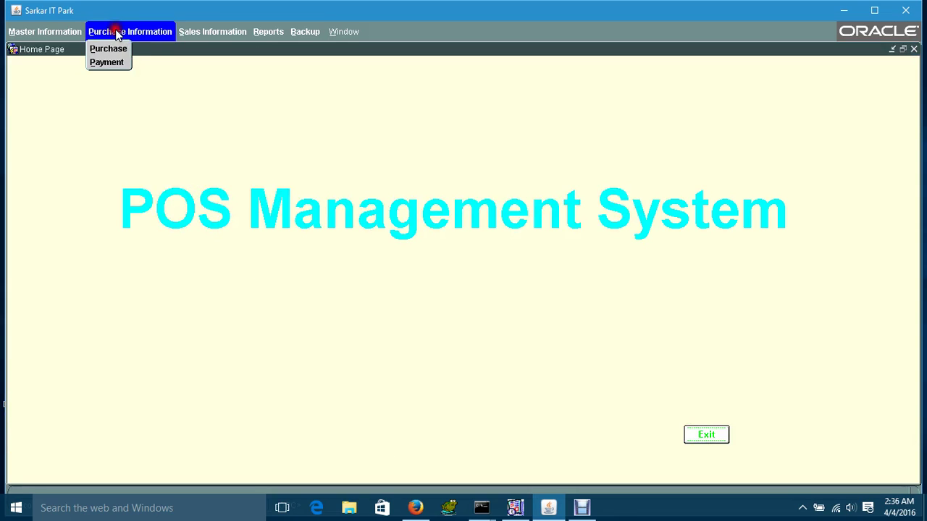
{"action": "left_click", "coordinate": [108, 48]}
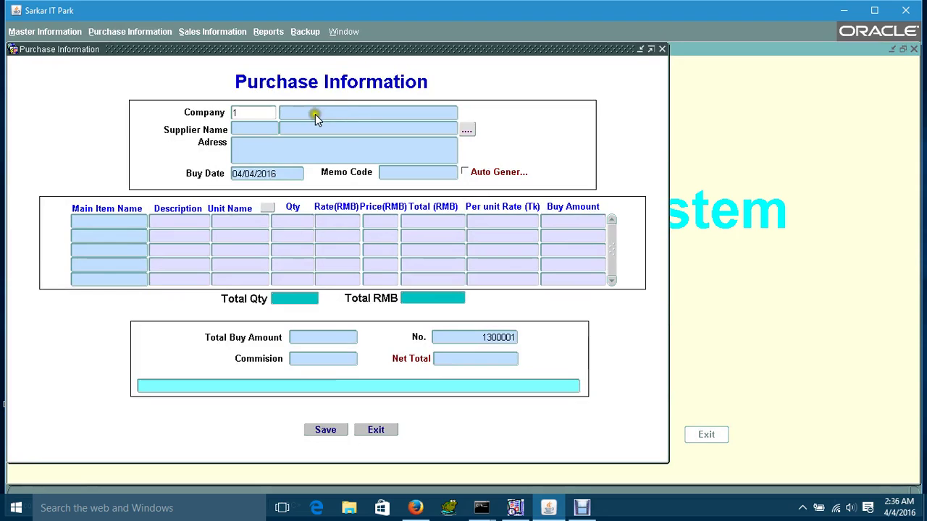
{"action": "left_click", "coordinate": [269, 127]}
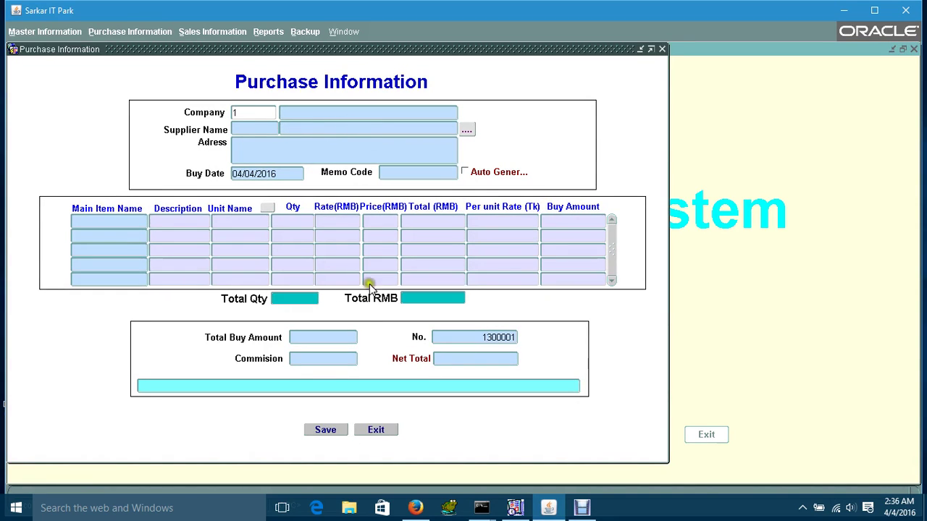
{"action": "left_click", "coordinate": [375, 431]}
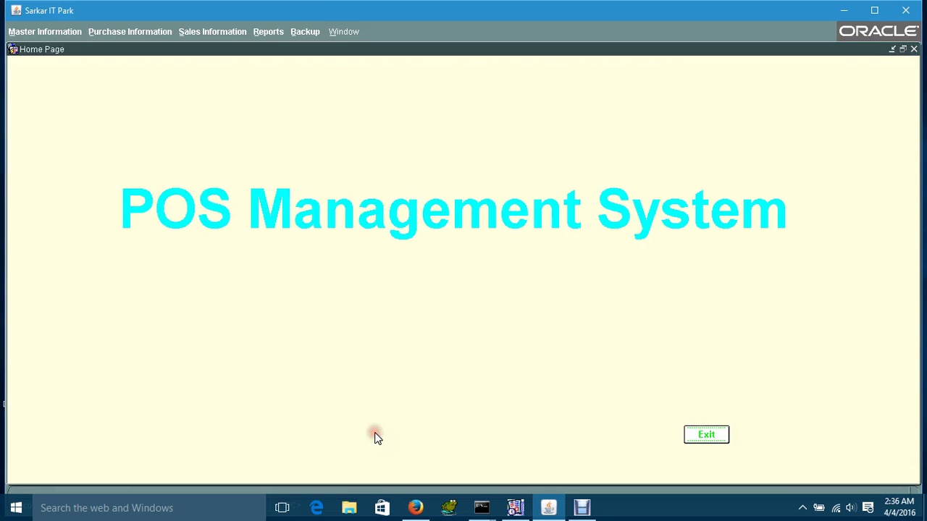
{"action": "left_click", "coordinate": [274, 32]}
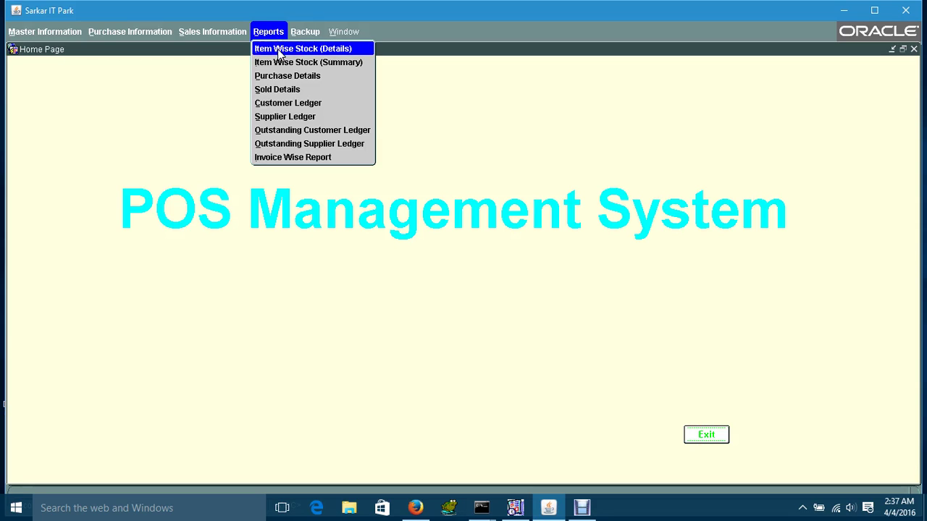
- Run Item Wise Stock (Details) with main item ASUS Blackberry and item LCD MOTO X
{"action": "left_click", "coordinate": [280, 50]}
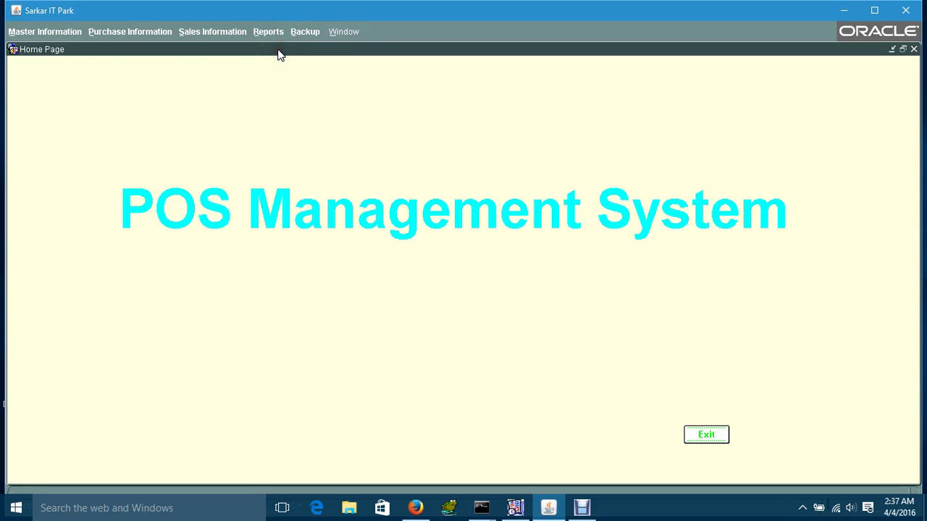
{"action": "double_click", "coordinate": [321, 158]}
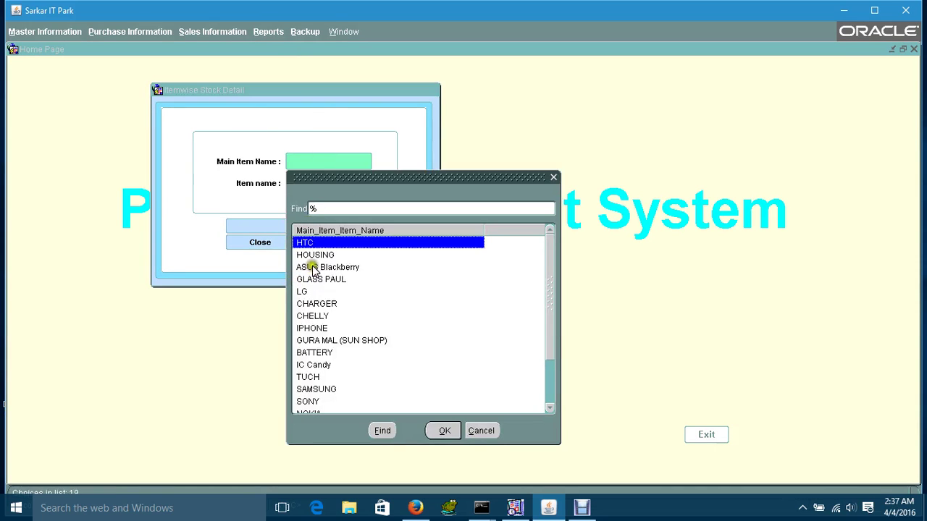
{"action": "double_click", "coordinate": [312, 266]}
{"action": "double_click", "coordinate": [304, 184]}
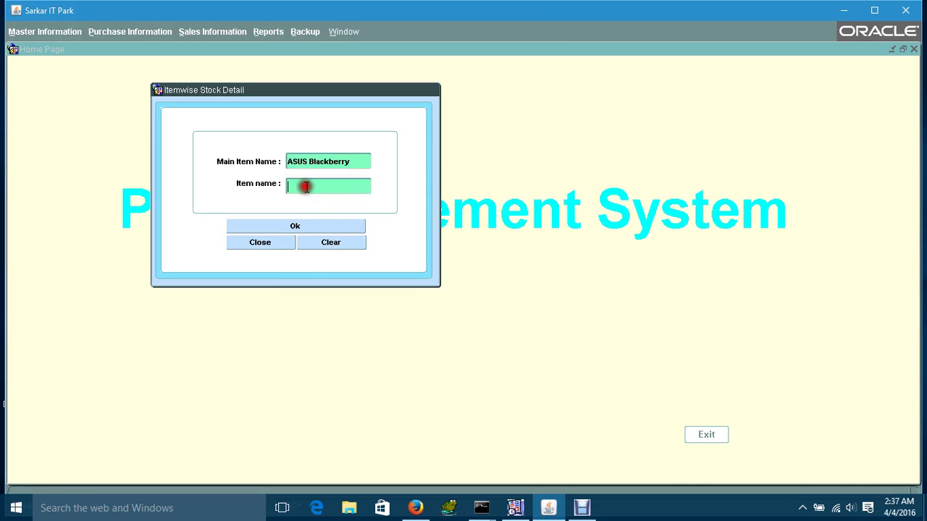
{"action": "double_click", "coordinate": [310, 280]}
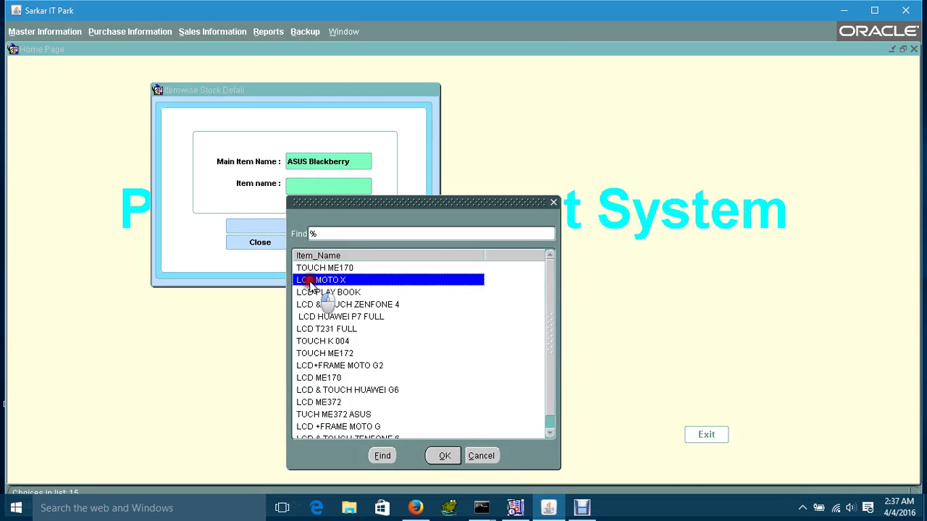
{"action": "left_click", "coordinate": [280, 226]}
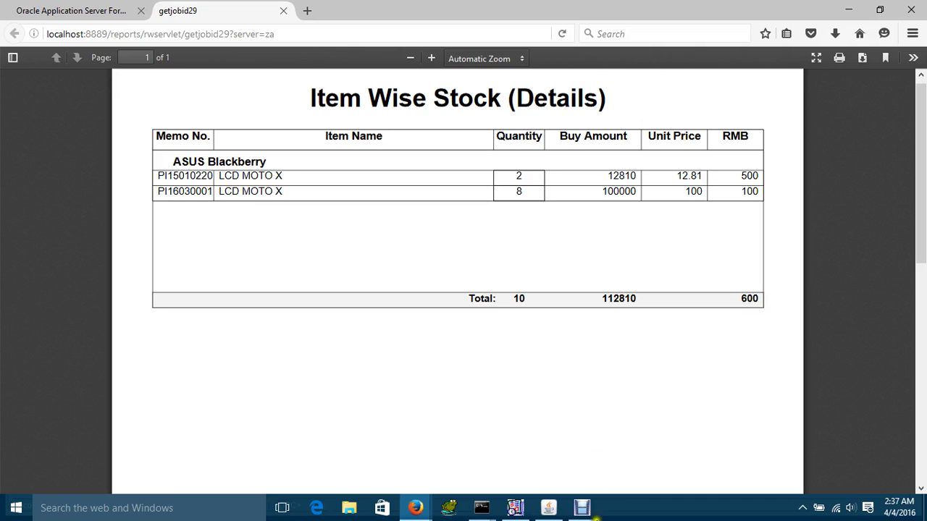
- Switch from the stock report PDF in Firefox back to the Sarkar IT Park POS window
{"action": "left_click", "coordinate": [550, 511]}
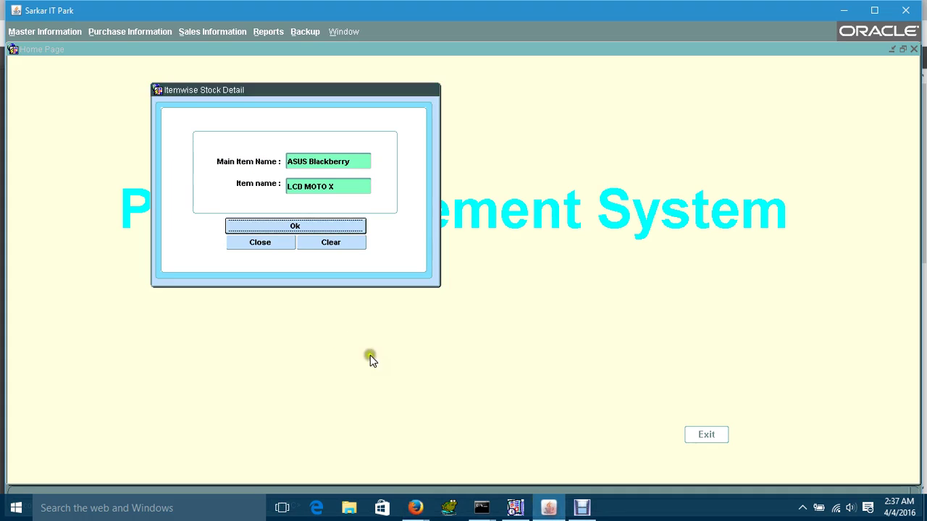
- Close the stock report parameters, then open and exit the Purchase form
{"action": "left_click", "coordinate": [258, 246]}
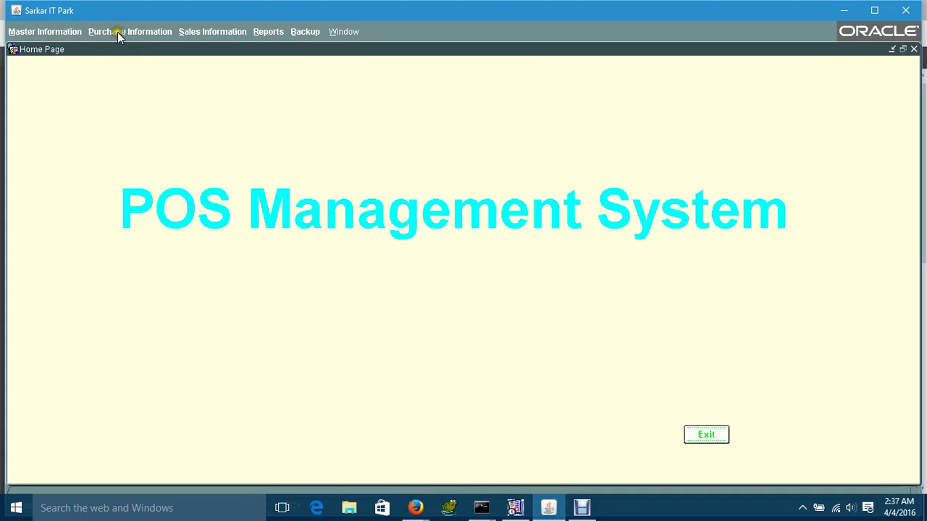
{"action": "left_click", "coordinate": [118, 32]}
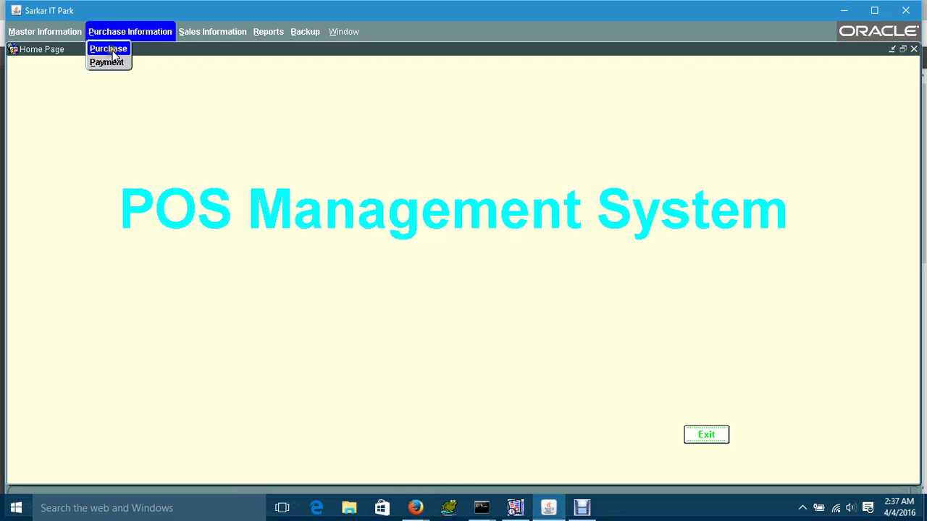
{"action": "left_click", "coordinate": [110, 51]}
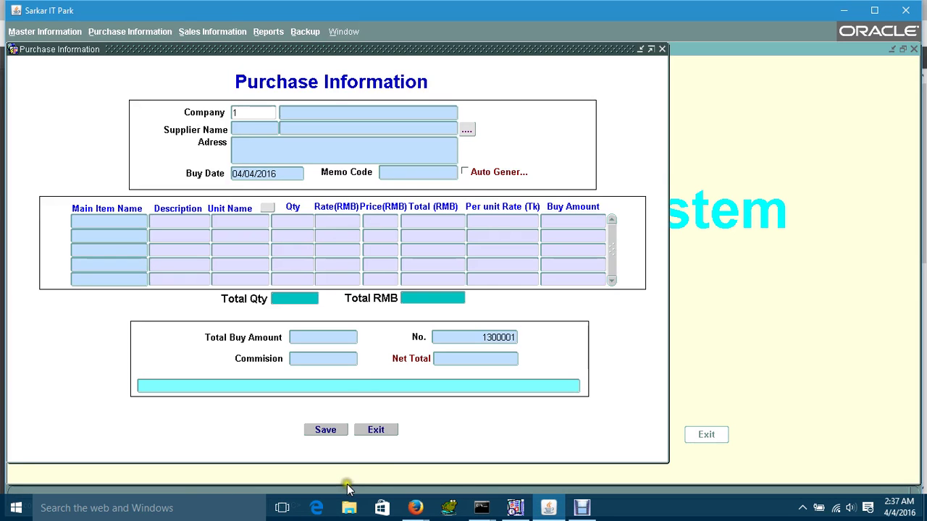
{"action": "left_click", "coordinate": [367, 432]}
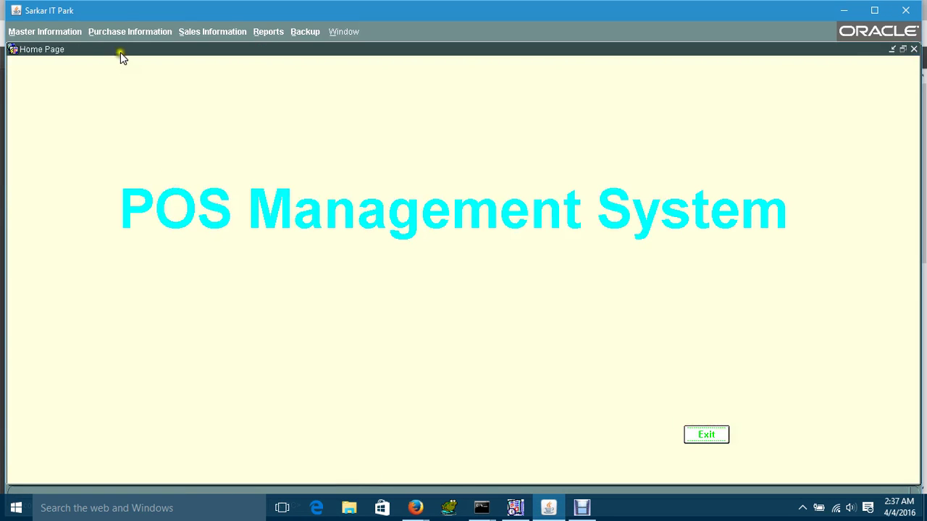
- Open the supplier Payment form, enter payment amount 6666, and close it
{"action": "left_click", "coordinate": [120, 33]}
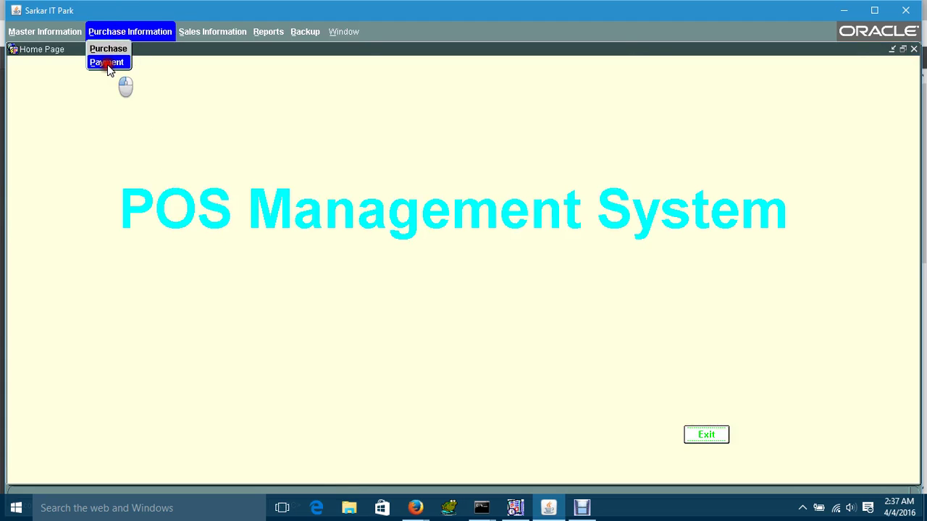
{"action": "left_click", "coordinate": [107, 64]}
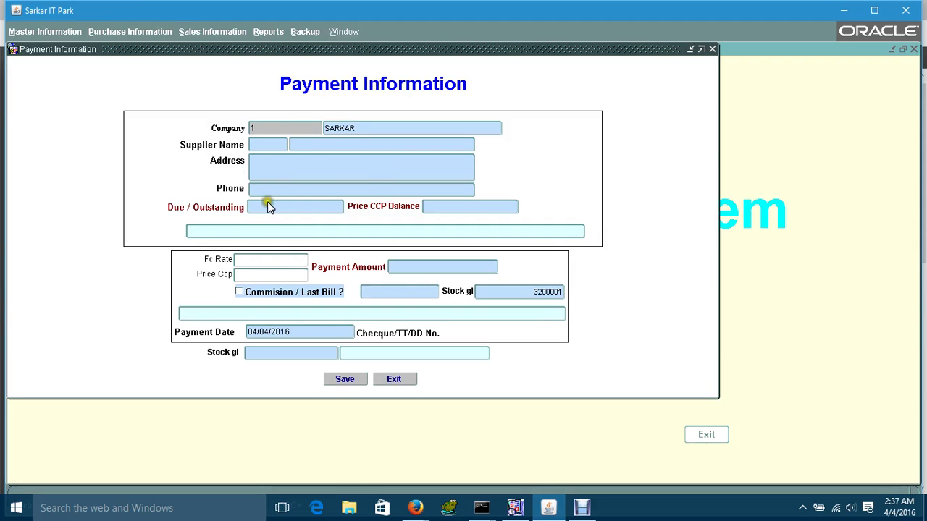
{"action": "left_click", "coordinate": [393, 380]}
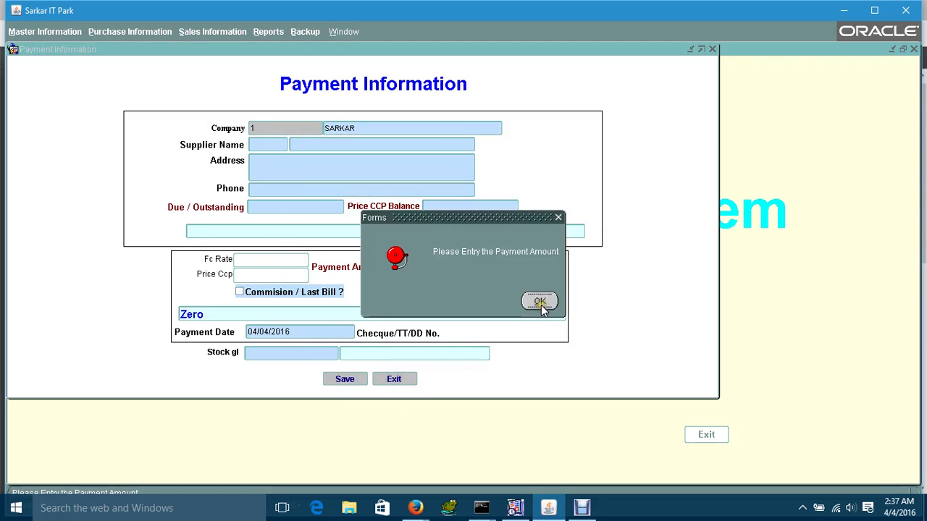
{"action": "left_click", "coordinate": [539, 302]}
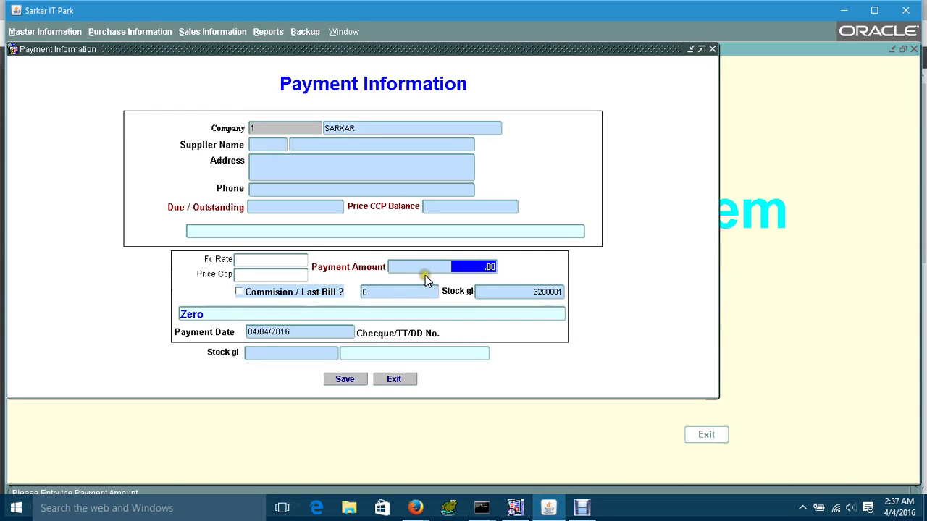
{"action": "type", "text": "6666"}
{"action": "left_click", "coordinate": [381, 355]}
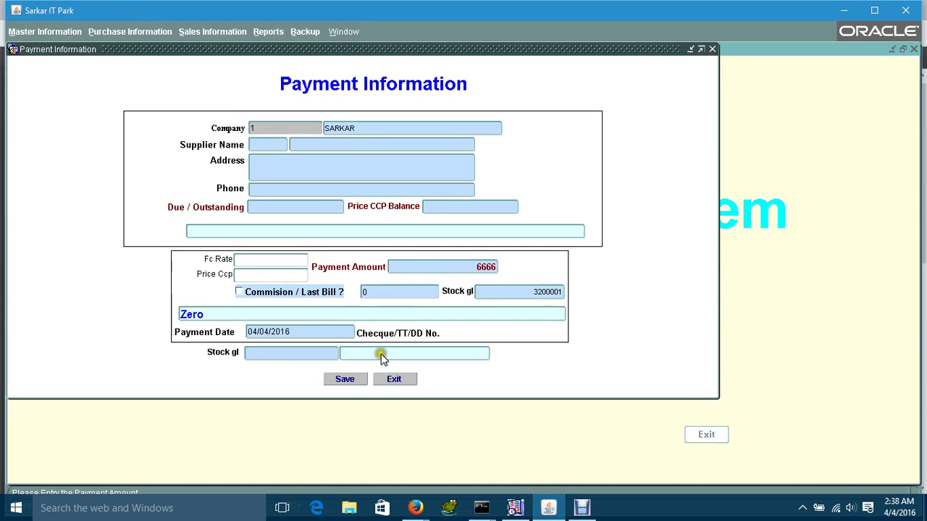
{"action": "left_click", "coordinate": [389, 381]}
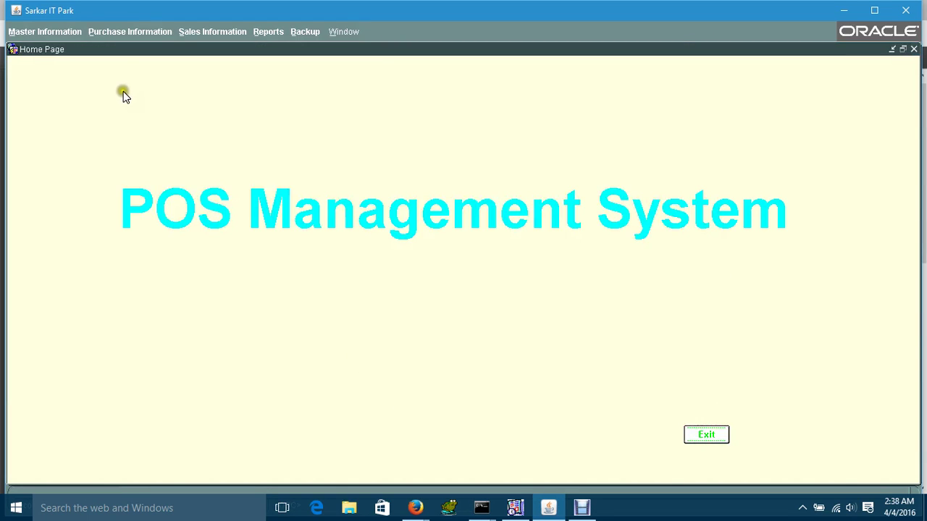
{"action": "left_click", "coordinate": [114, 33]}
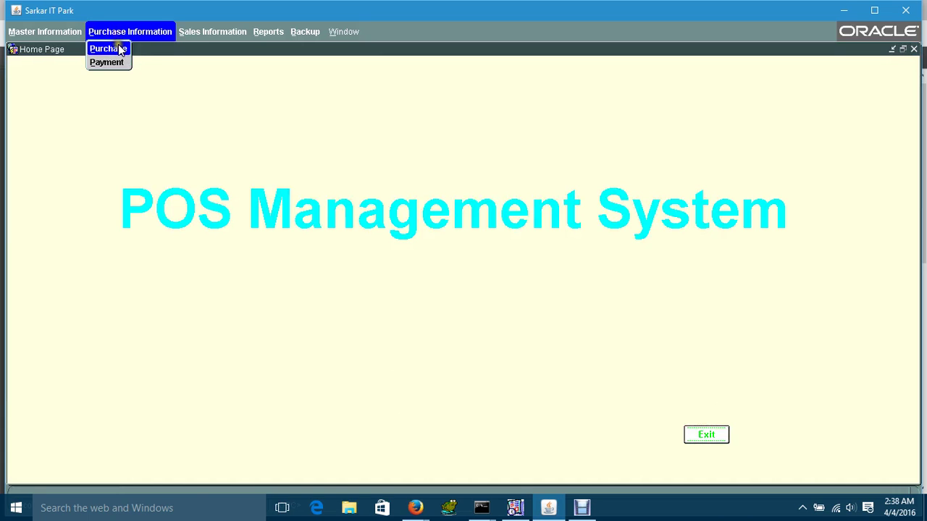
- Start a purchase from NEW MARKET HOUSING ENTERPRISE with auto-generated memo PI16040006
{"action": "left_click", "coordinate": [115, 45]}
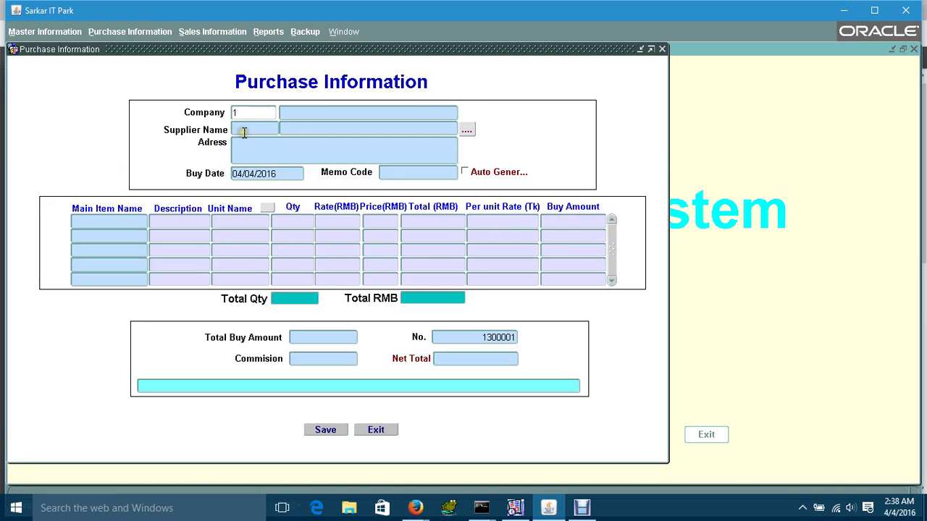
{"action": "left_click", "coordinate": [239, 130]}
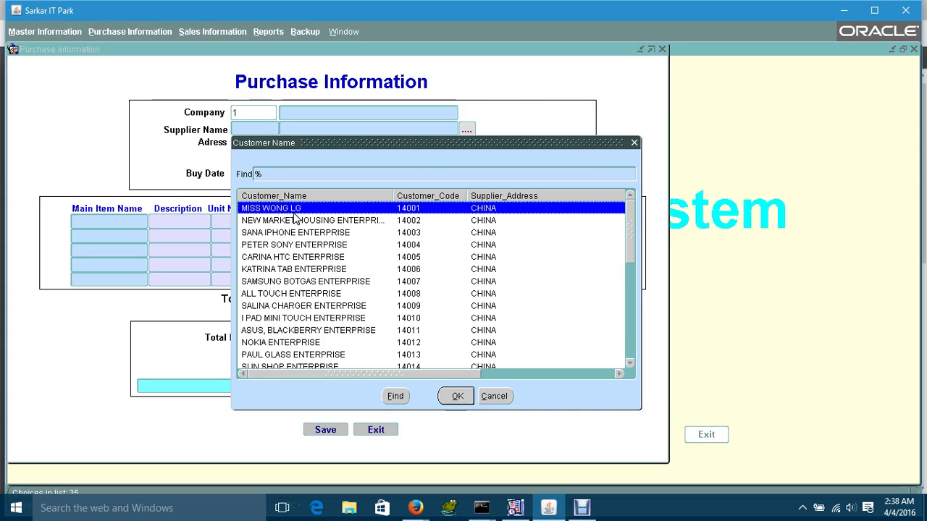
{"action": "left_click", "coordinate": [294, 221]}
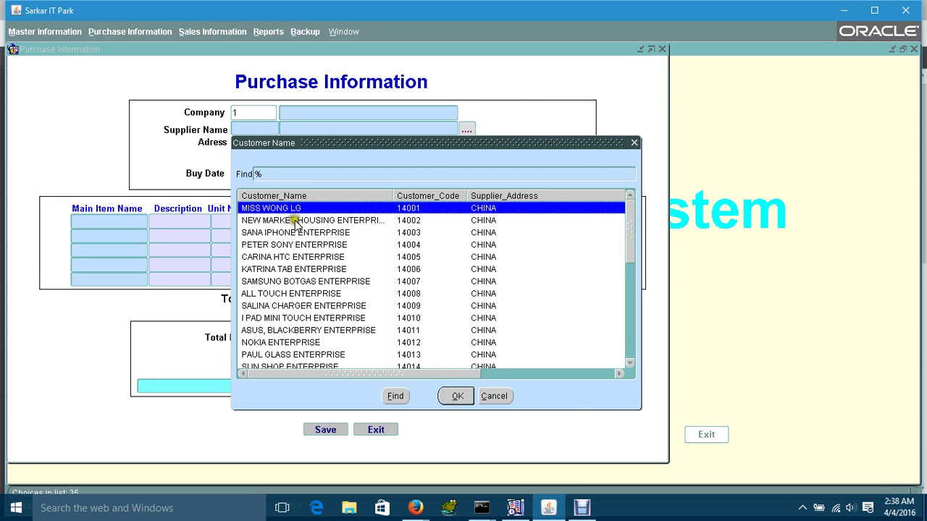
{"action": "double_click", "coordinate": [295, 222]}
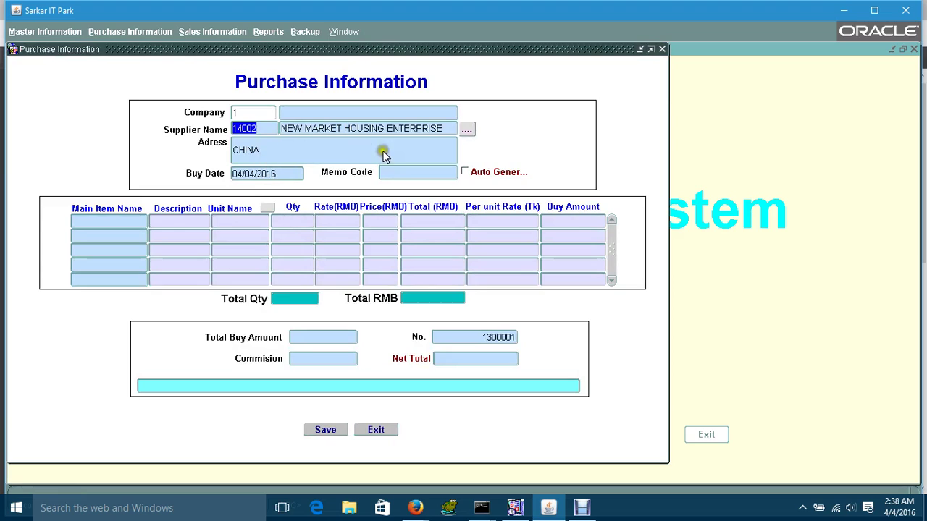
{"action": "left_click", "coordinate": [478, 174]}
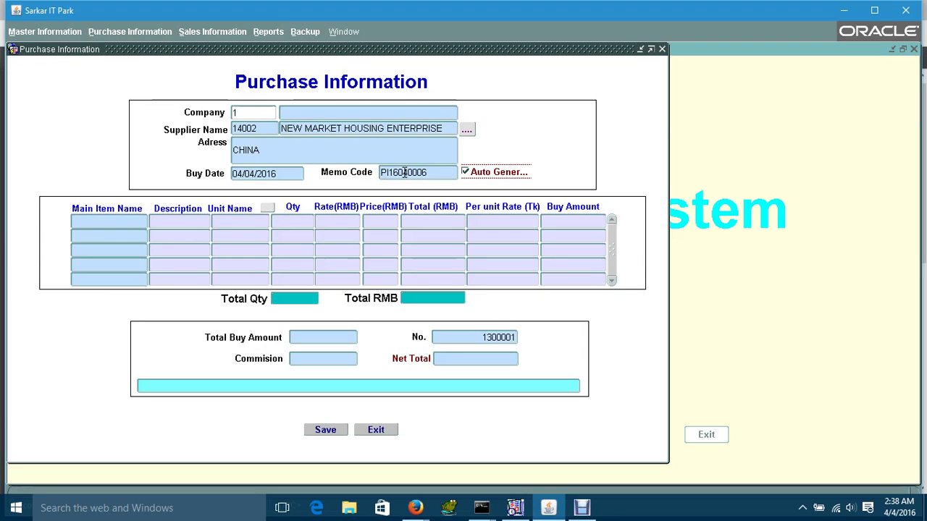
{"action": "left_click", "coordinate": [100, 221]}
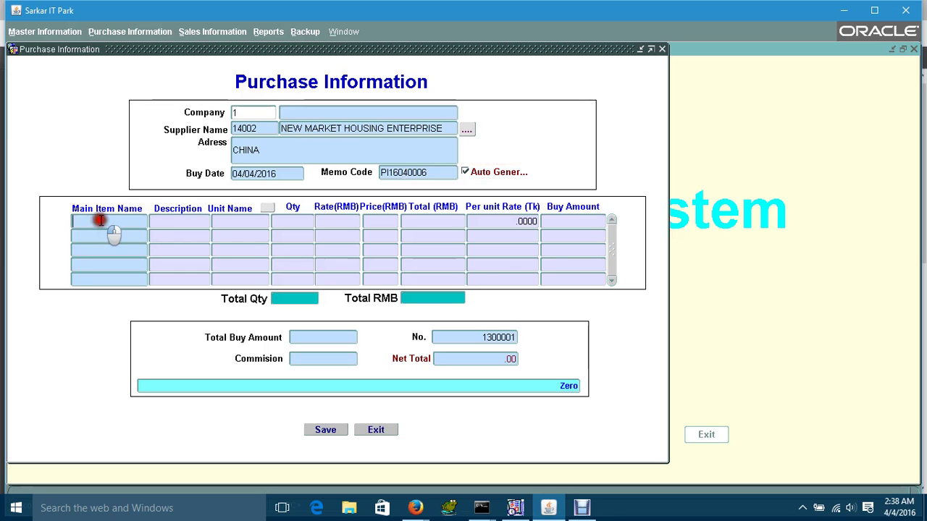
{"action": "double_click", "coordinate": [98, 220]}
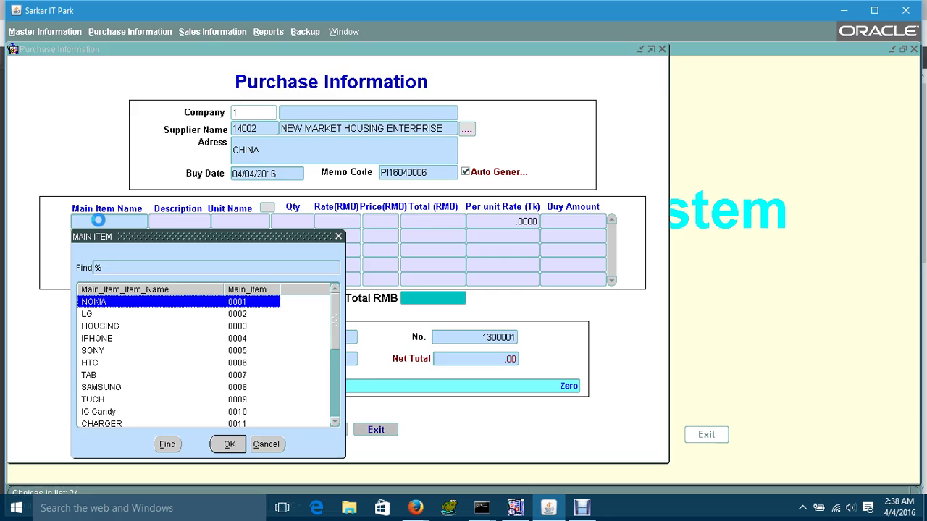
- Enter the purchase line: ASUS Blackberry, LCD MOTO X, 10 Pcs at 1,000 each
{"action": "type", "text": "aSUS Blackberry"}
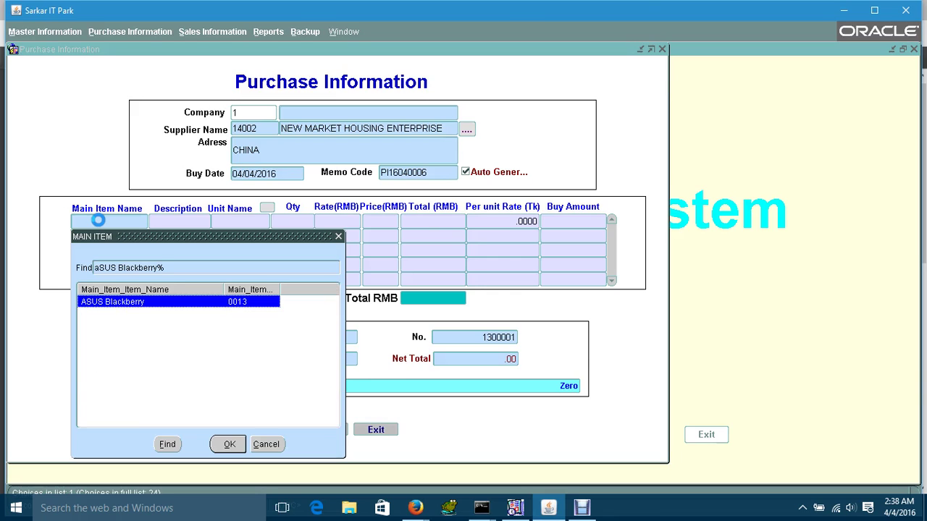
{"action": "left_click", "coordinate": [226, 445]}
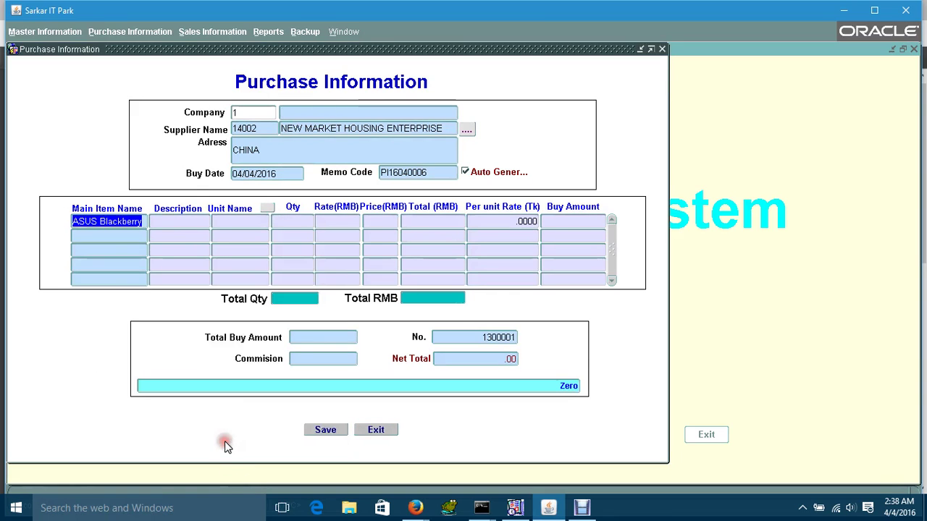
{"action": "left_click", "coordinate": [167, 218]}
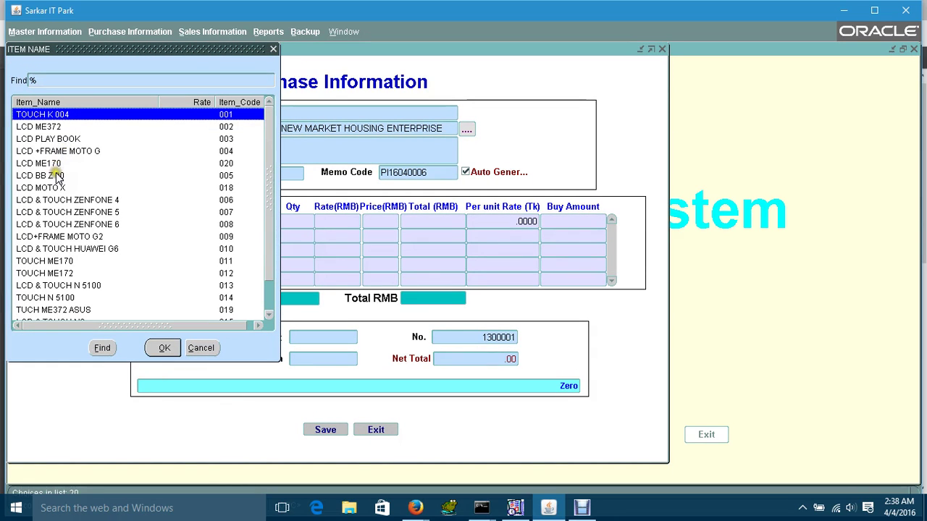
{"action": "type", "text": "LCD"}
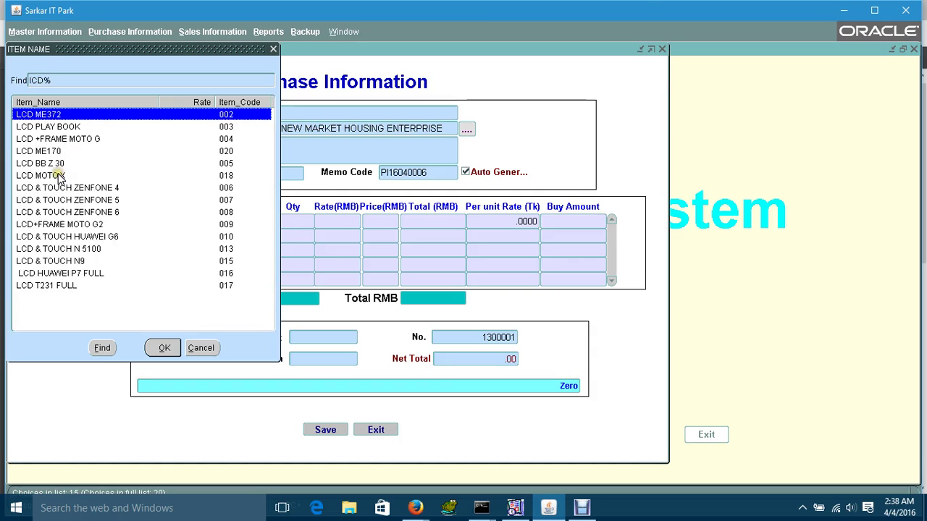
{"action": "left_click", "coordinate": [58, 175]}
{"action": "double_click", "coordinate": [58, 175]}
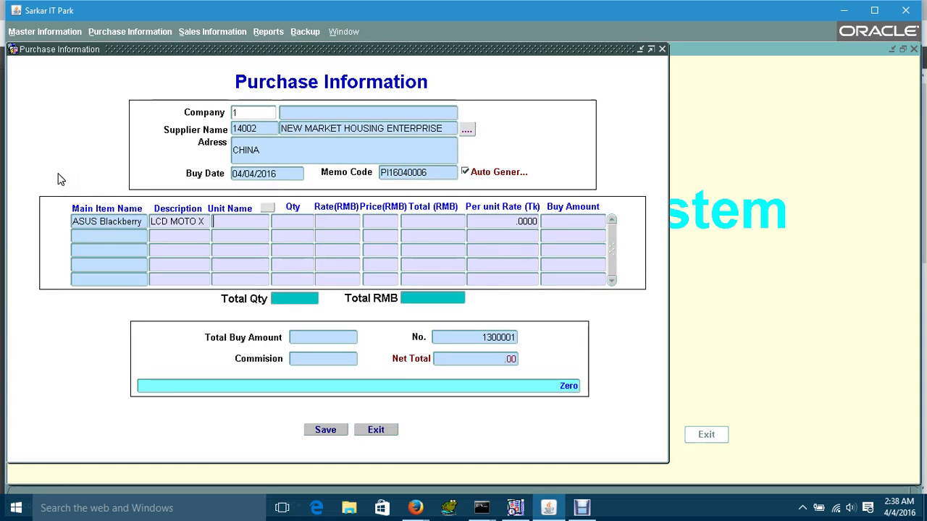
{"action": "key", "text": "Return"}
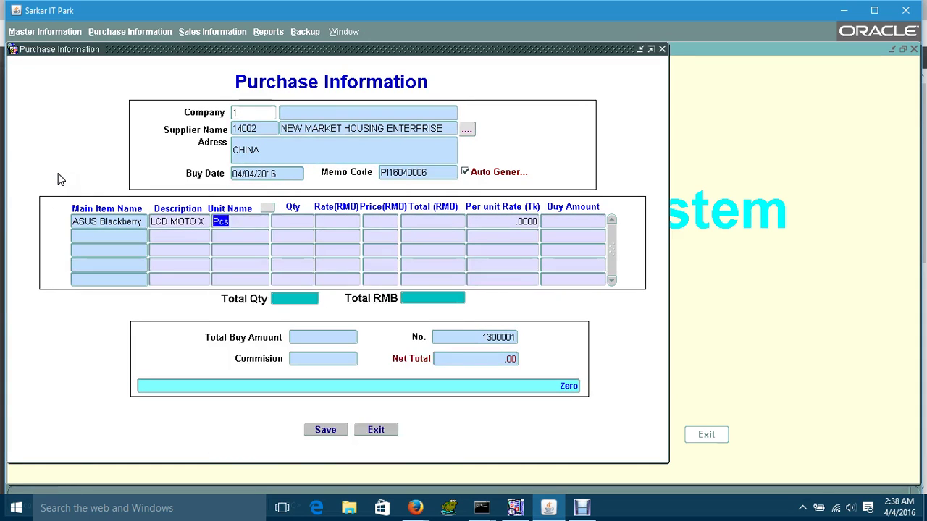
{"action": "type", "text": "10"}
{"action": "key", "text": "Return"}
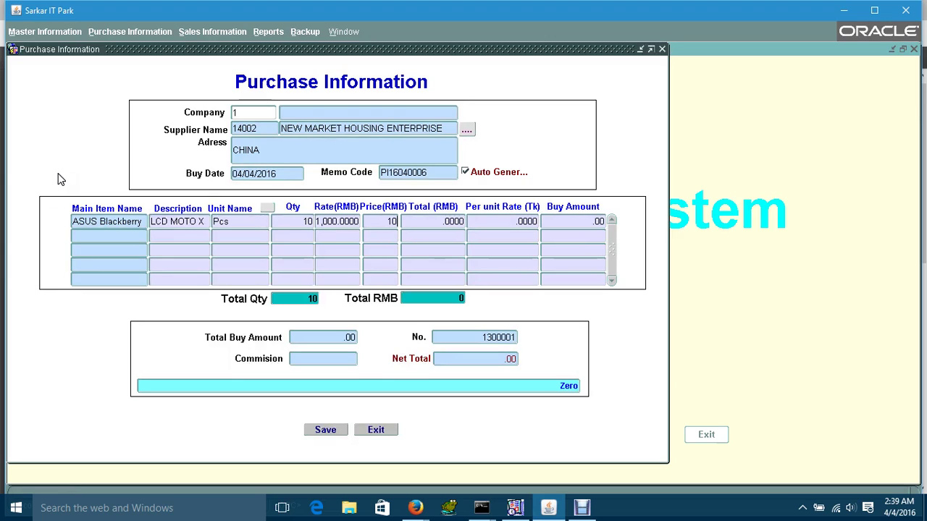
{"action": "key", "text": "Return"}
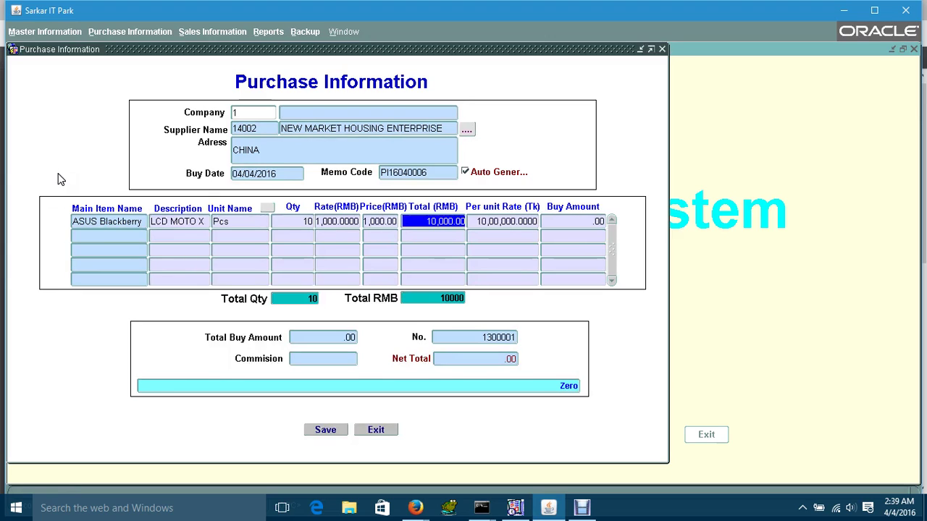
{"action": "key", "text": "Return"}
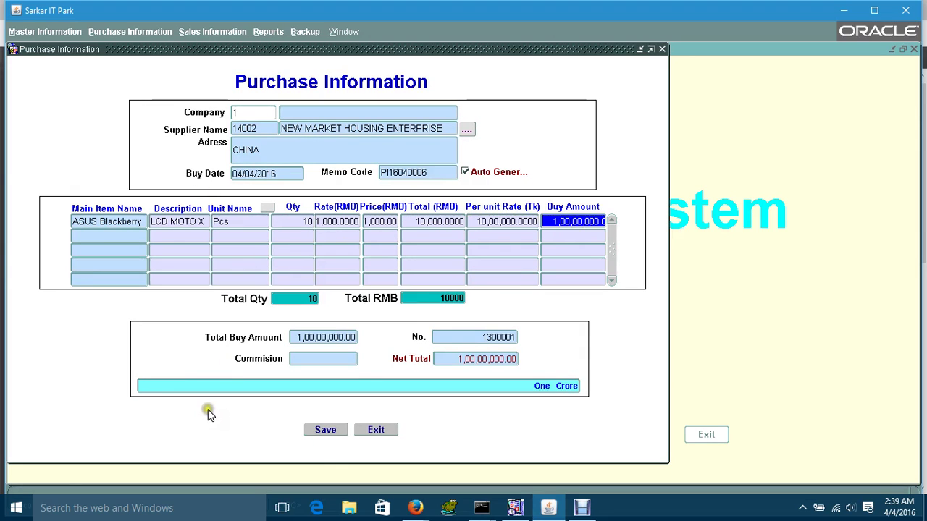
- Save the purchase, confirm with Yes, and exit the purchase form
{"action": "left_click", "coordinate": [323, 431]}
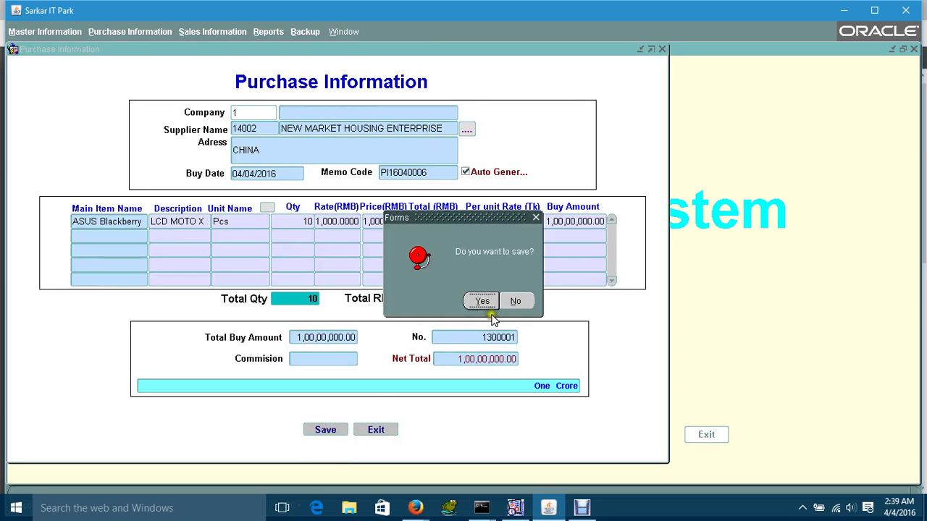
{"action": "left_click", "coordinate": [485, 304]}
{"action": "left_click", "coordinate": [376, 430]}
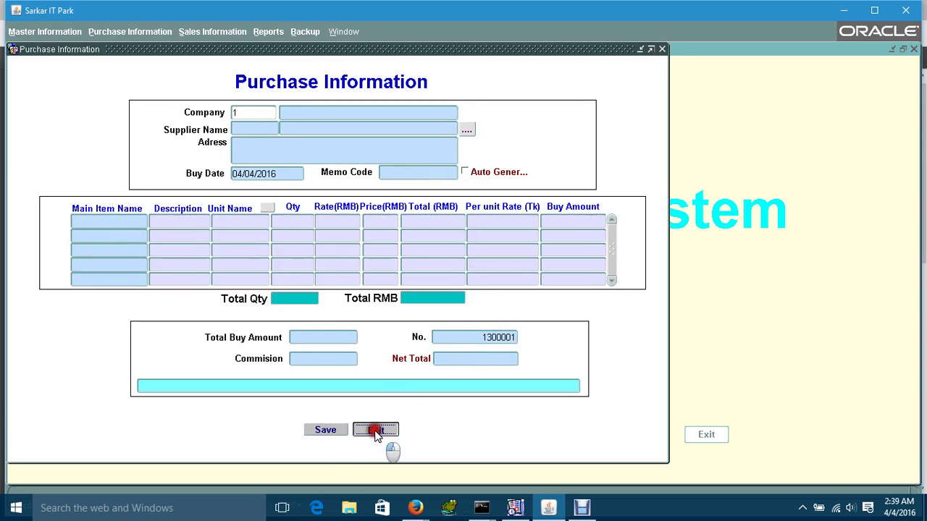
- Rerun Item Wise Stock (Details) for ASUS Blackberry and LCD MOTO X to include memo PI16040006
{"action": "left_click", "coordinate": [269, 31]}
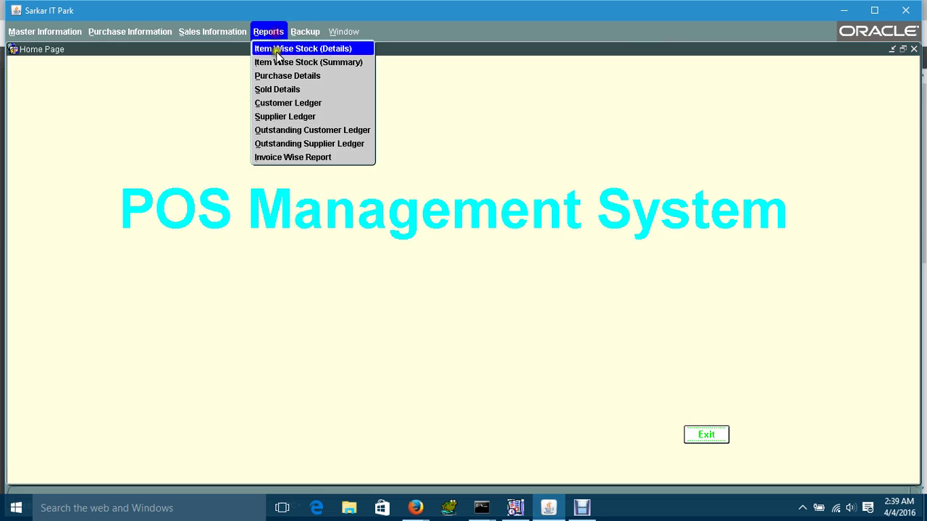
{"action": "left_click", "coordinate": [279, 58]}
{"action": "left_click", "coordinate": [287, 159]}
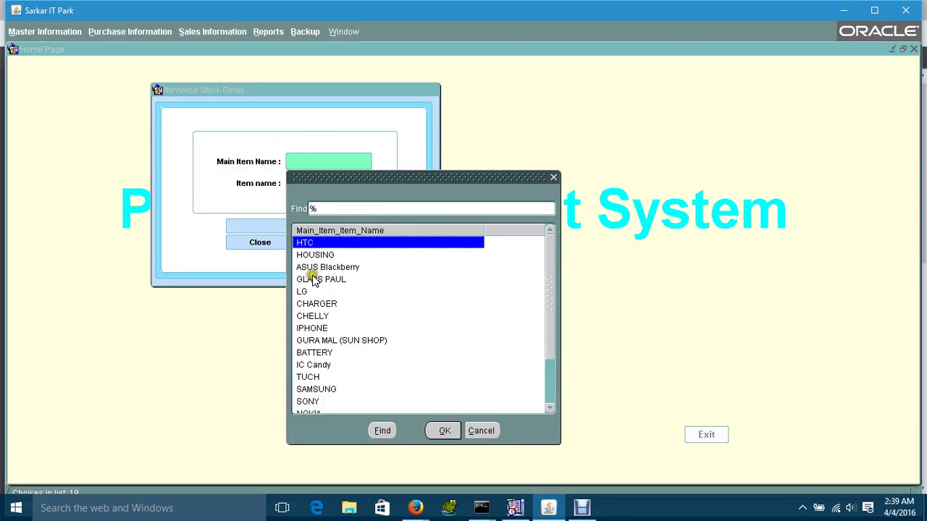
{"action": "left_click", "coordinate": [312, 268]}
{"action": "double_click", "coordinate": [311, 267]}
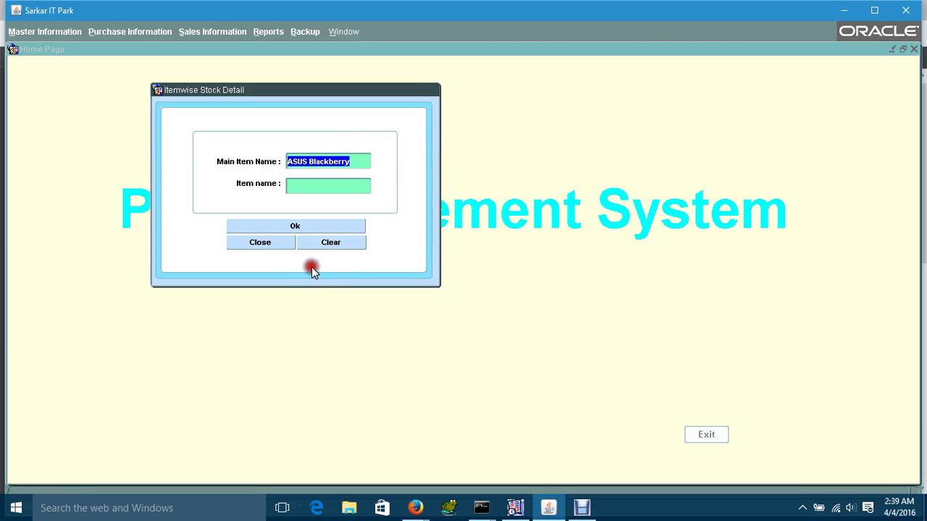
{"action": "left_click", "coordinate": [295, 189]}
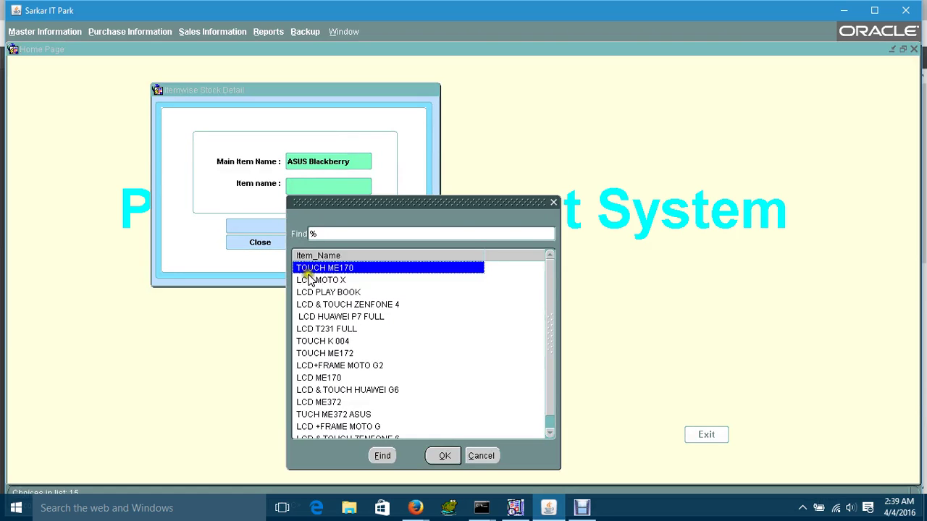
{"action": "double_click", "coordinate": [306, 277]}
{"action": "left_click", "coordinate": [301, 229]}
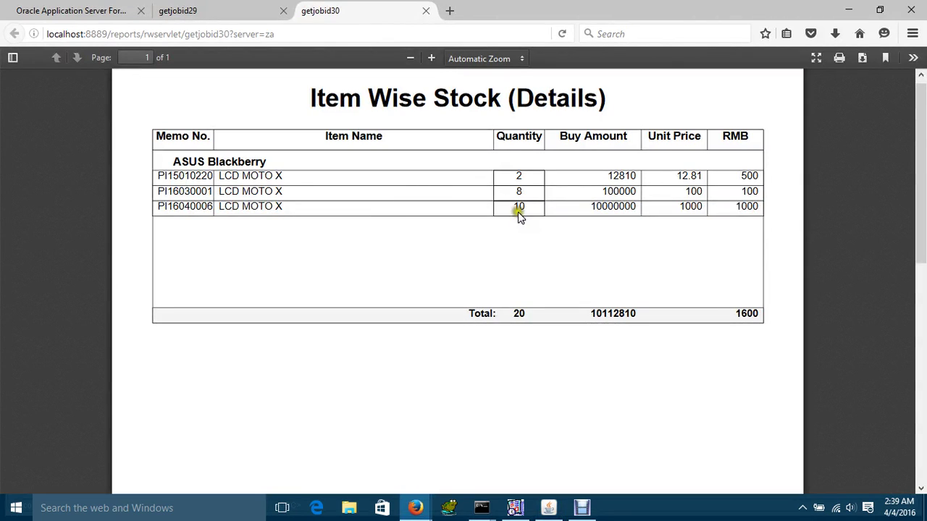
- Compare the getjobid29 and getjobid30 report tabs, then return to the POS window
{"action": "left_click", "coordinate": [198, 14]}
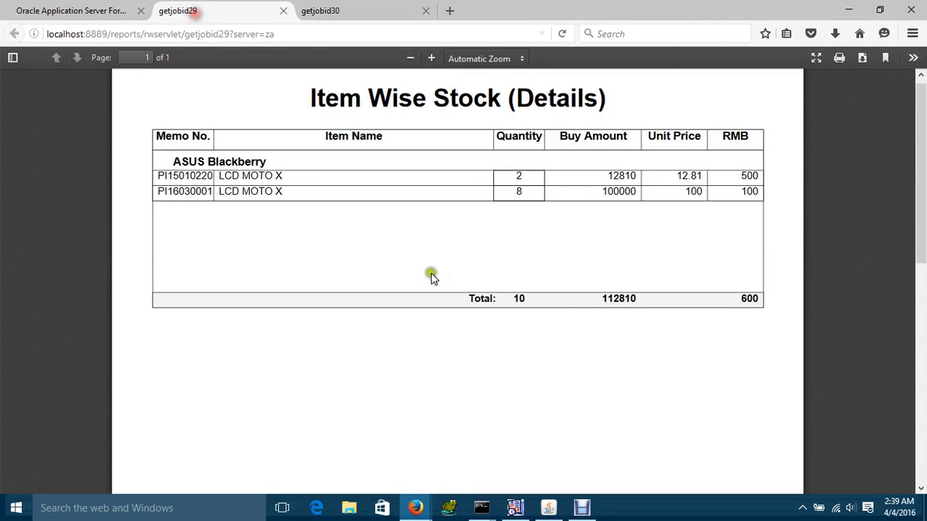
{"action": "left_click", "coordinate": [334, 16]}
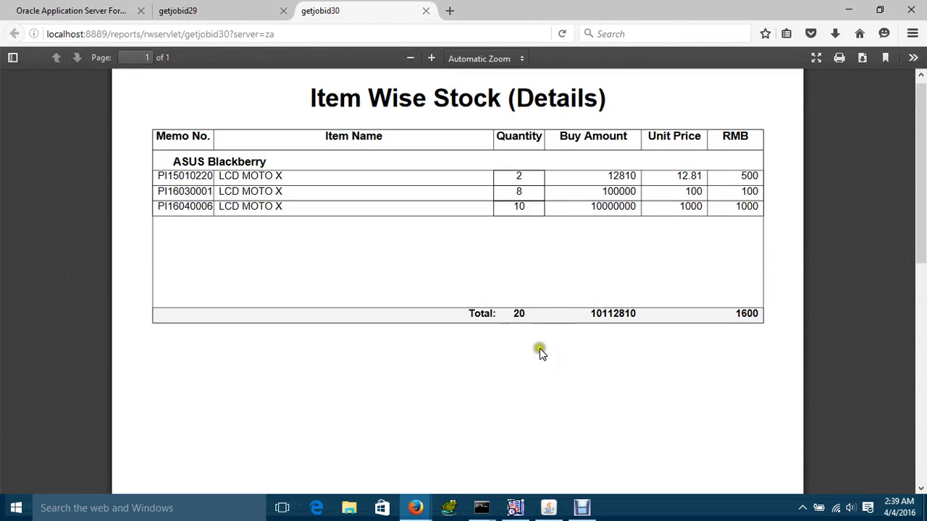
{"action": "left_click", "coordinate": [548, 508]}
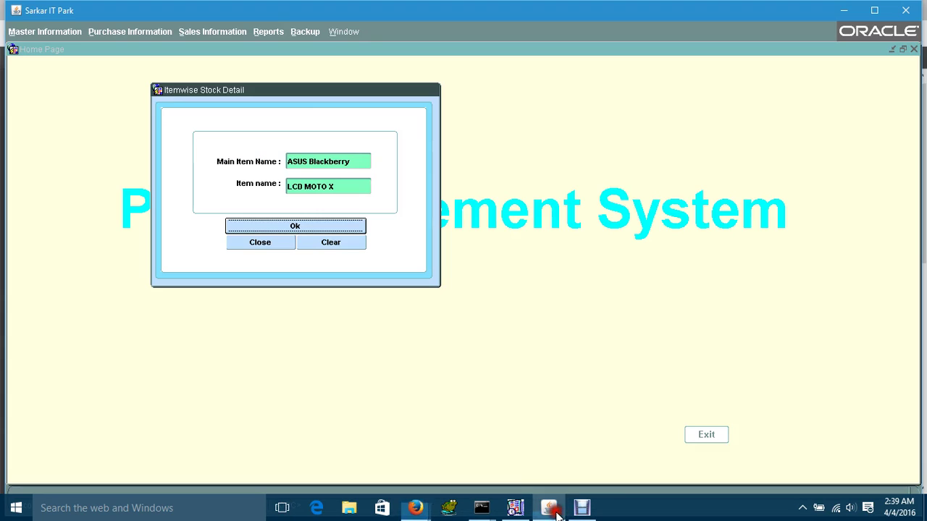
- Close the stock dialog and start a new sale with a chosen customer and auto-generated invoice SI16040003
{"action": "left_click", "coordinate": [277, 241]}
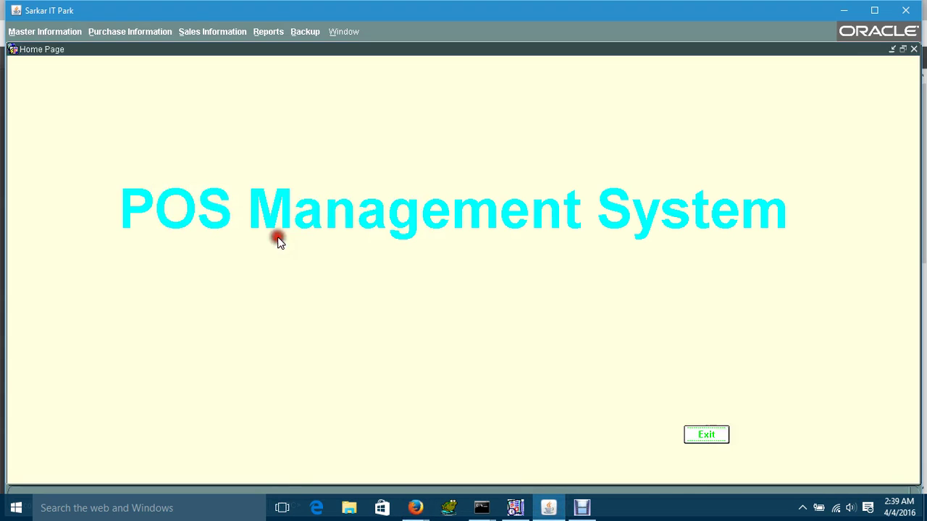
{"action": "left_click", "coordinate": [197, 33]}
{"action": "left_click", "coordinate": [191, 62]}
{"action": "double_click", "coordinate": [243, 152]}
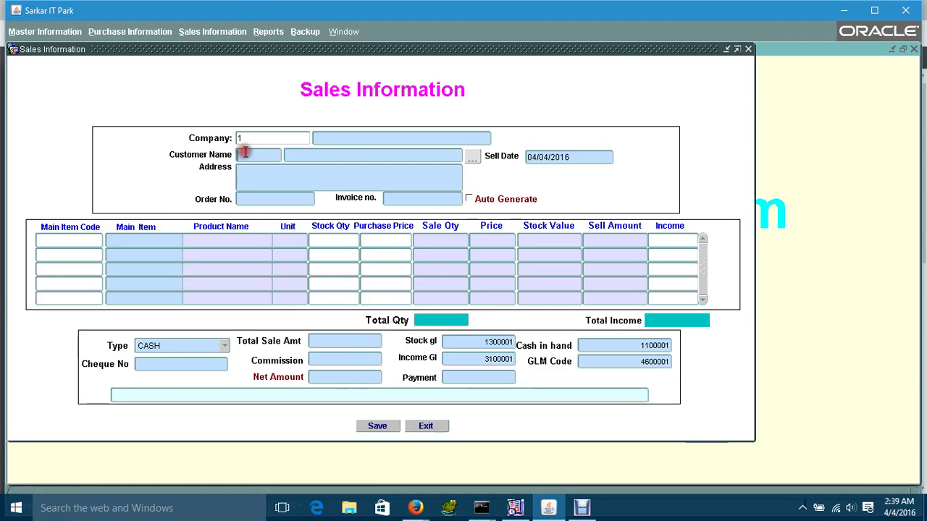
{"action": "double_click", "coordinate": [270, 235]}
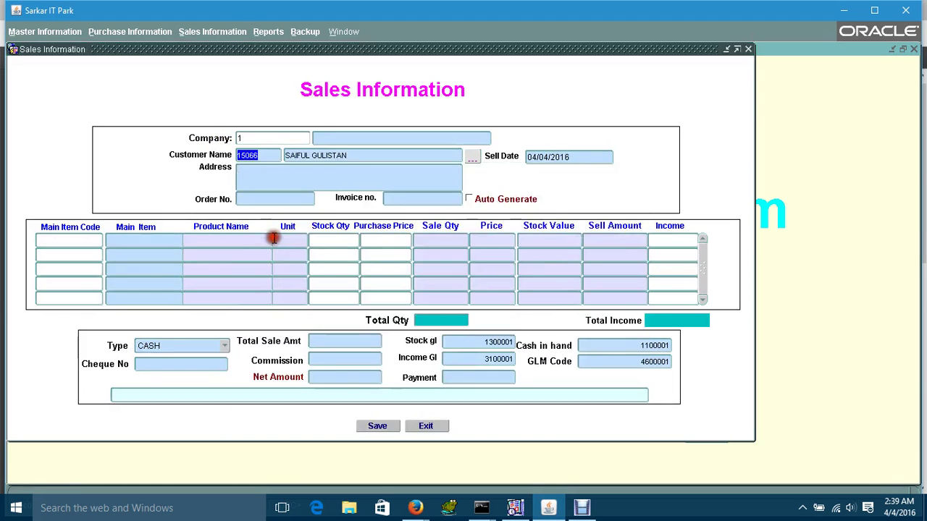
{"action": "left_click", "coordinate": [468, 199]}
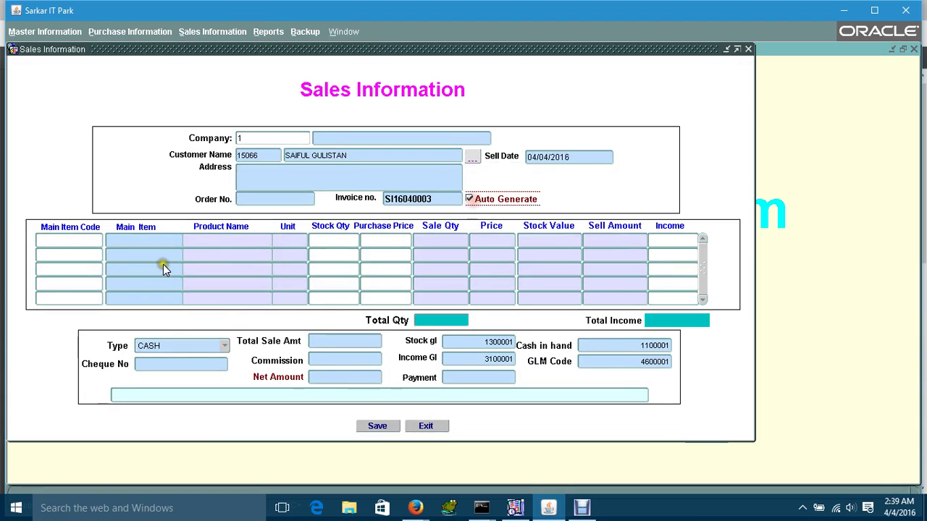
- Set the sale line to main item ASUS Blackberry, product LCD MOTO X, unit Pcs
{"action": "double_click", "coordinate": [56, 241]}
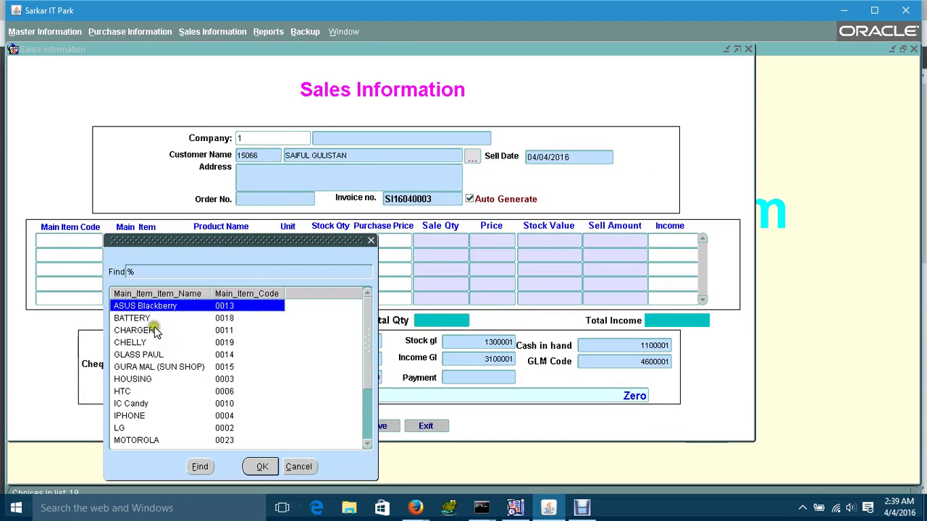
{"action": "double_click", "coordinate": [149, 307]}
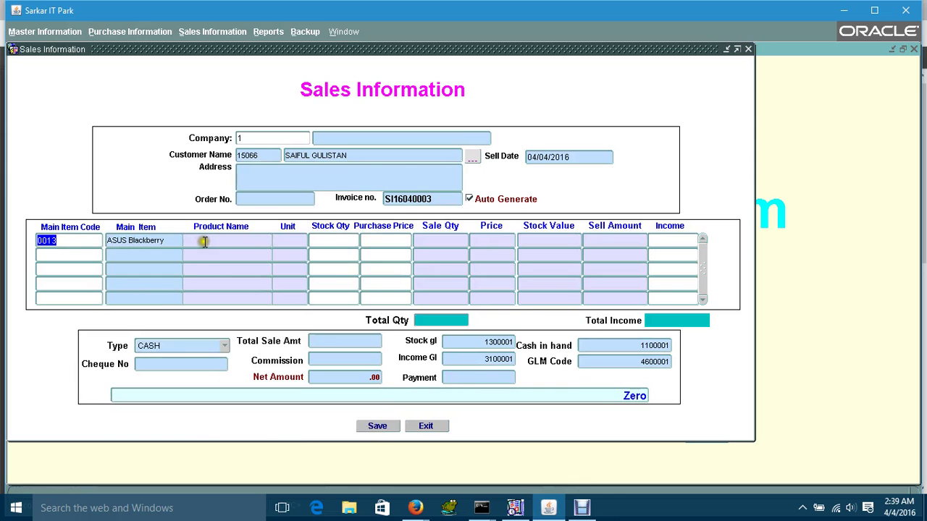
{"action": "left_click", "coordinate": [205, 242]}
{"action": "double_click", "coordinate": [205, 242]}
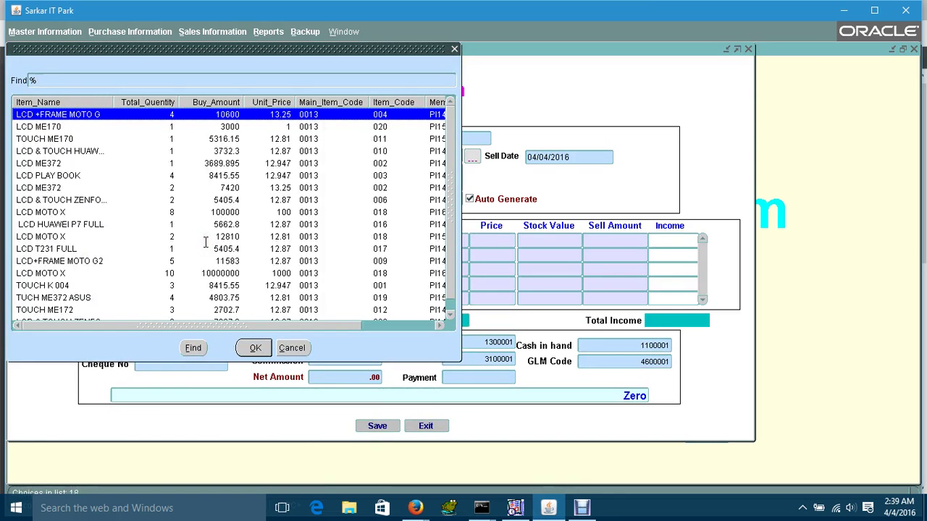
{"action": "type", "text": "LCD"}
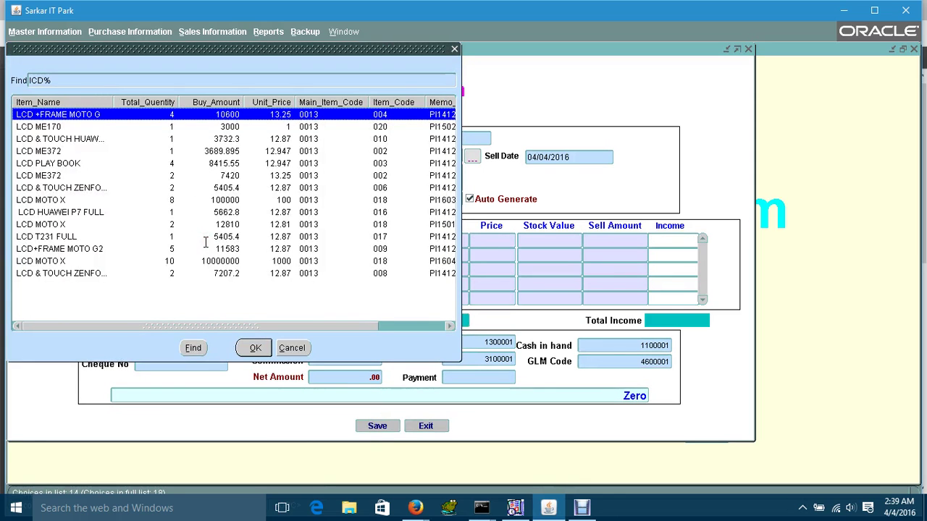
{"action": "left_click", "coordinate": [79, 201]}
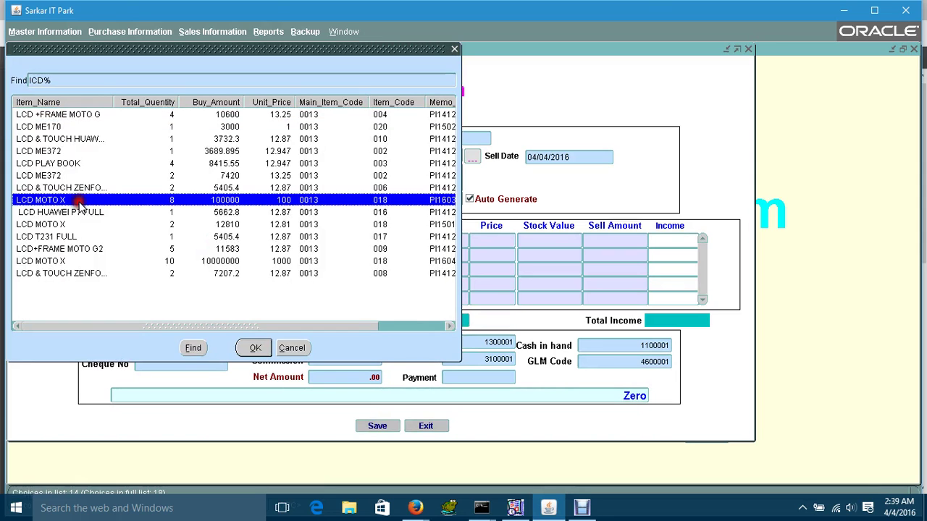
{"action": "left_click", "coordinate": [253, 349]}
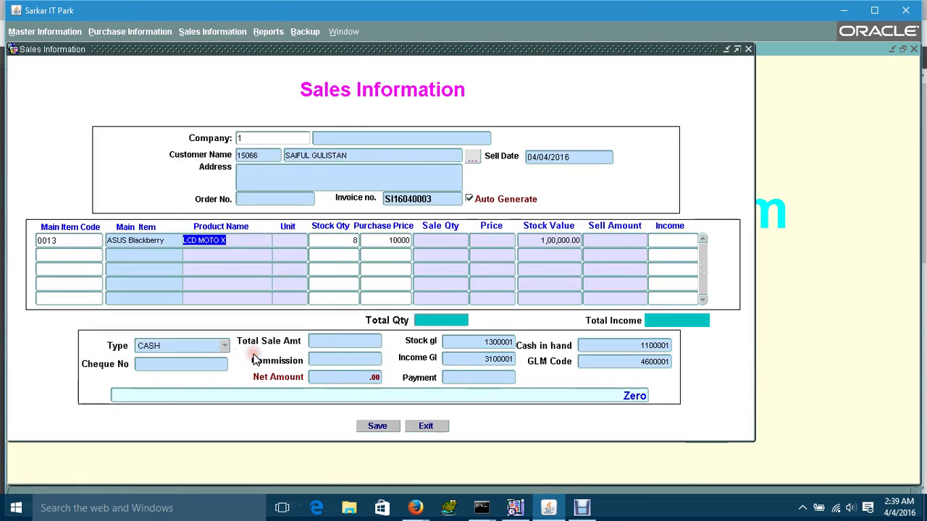
{"action": "key", "text": "Return"}
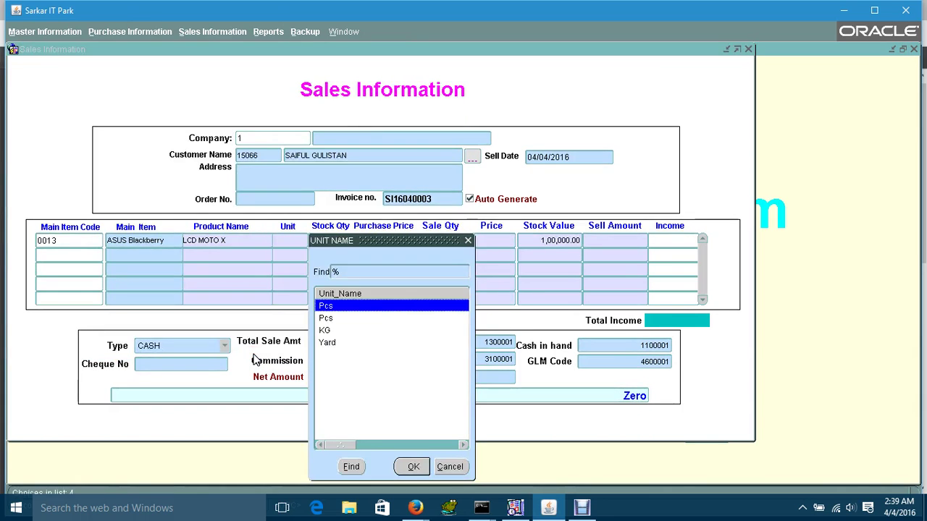
{"action": "key", "text": "Return"}
{"action": "key", "text": "Return"}
{"action": "key", "text": "Return"}
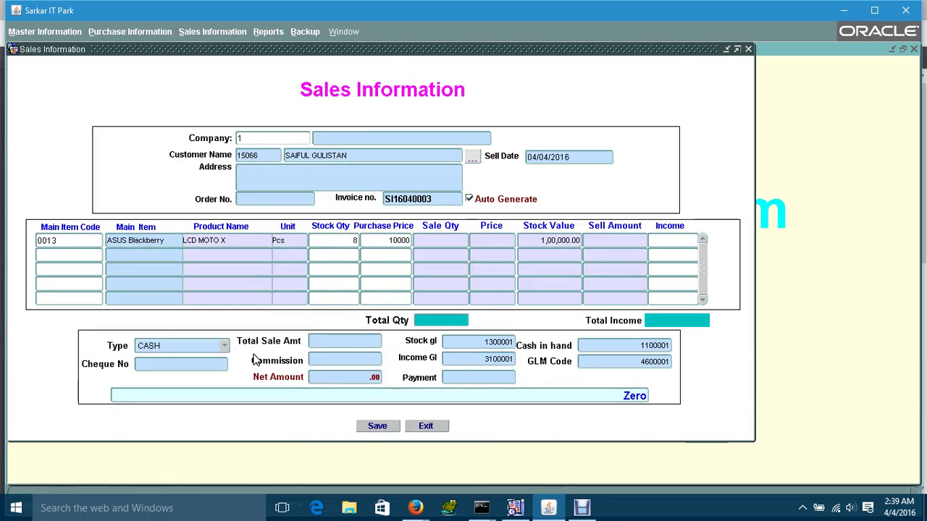
{"action": "key", "text": "Return"}
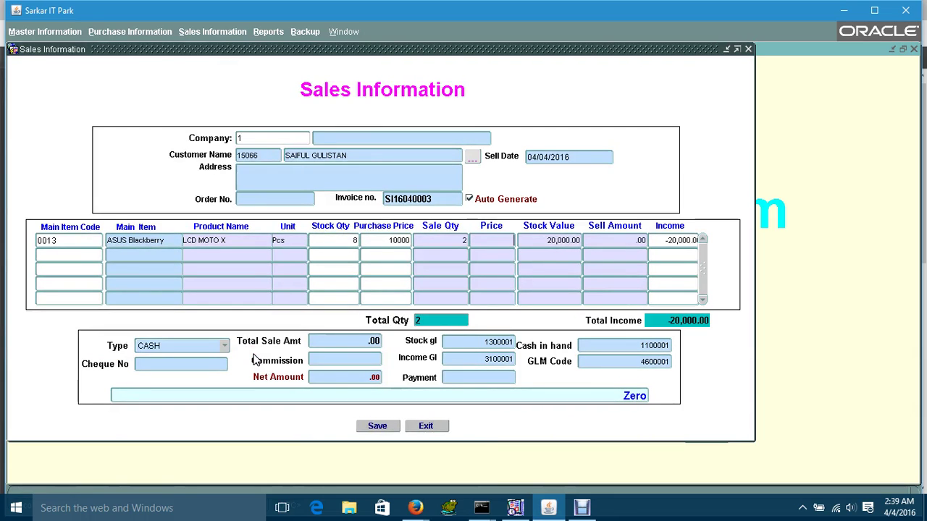
- Correct the unit price from 1,000 to 20,000 for 2 Pcs and save the sale
{"action": "type", "text": "1,000"}
{"action": "key", "text": "Return"}
{"action": "key", "text": "Return"}
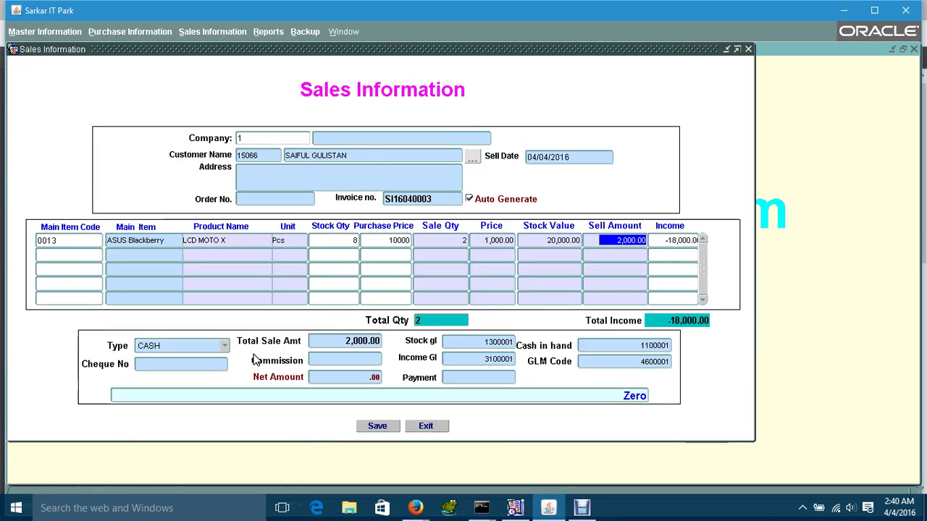
{"action": "left_click", "coordinate": [504, 241]}
{"action": "type", "text": "2"}
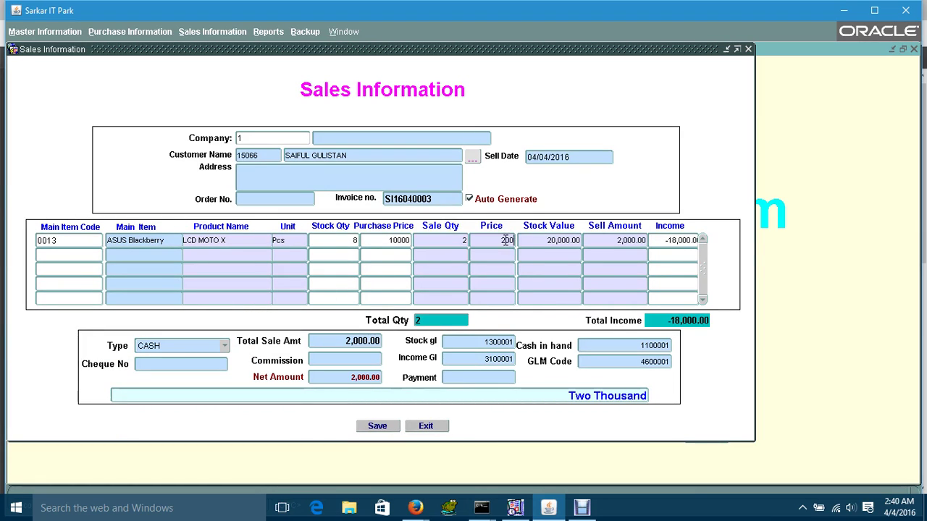
{"action": "type", "text": "0,000"}
{"action": "key", "text": "Return"}
{"action": "key", "text": "Return"}
{"action": "key", "text": "Return"}
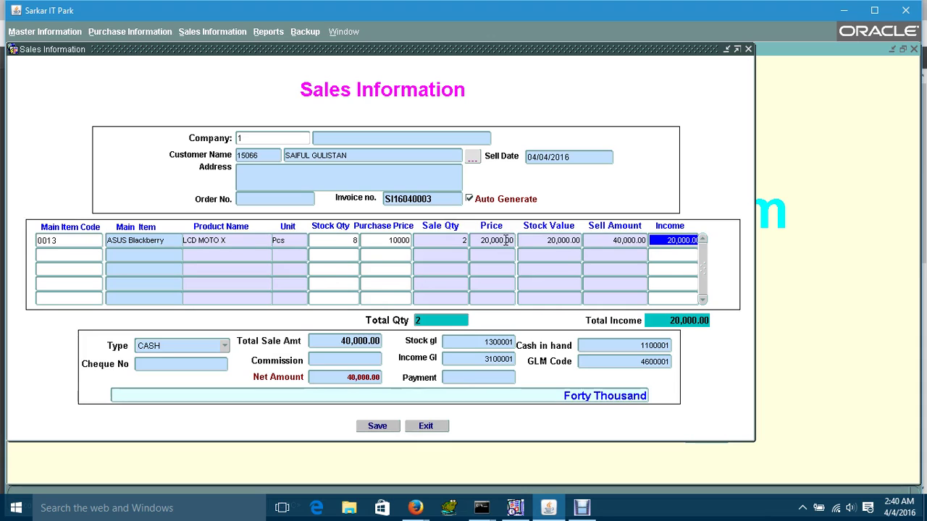
{"action": "left_click", "coordinate": [380, 288]}
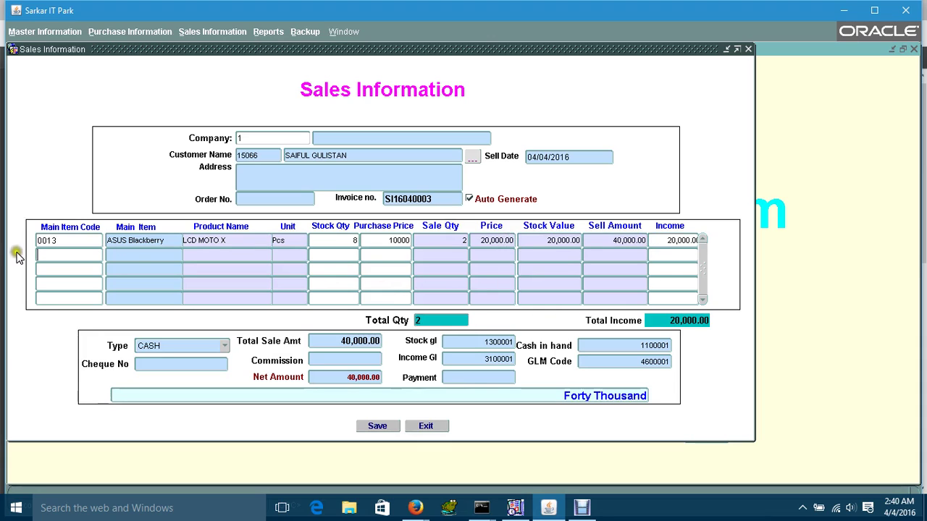
{"action": "double_click", "coordinate": [56, 239]}
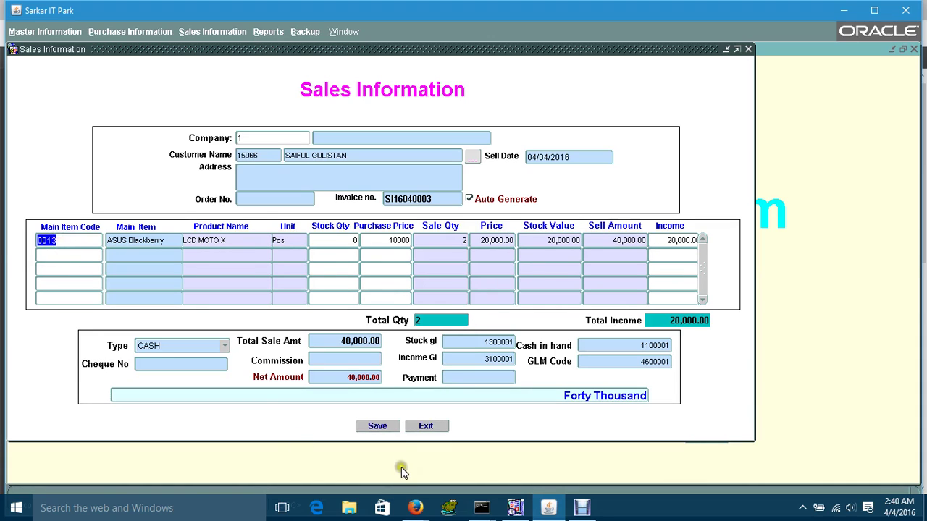
{"action": "left_click", "coordinate": [377, 425]}
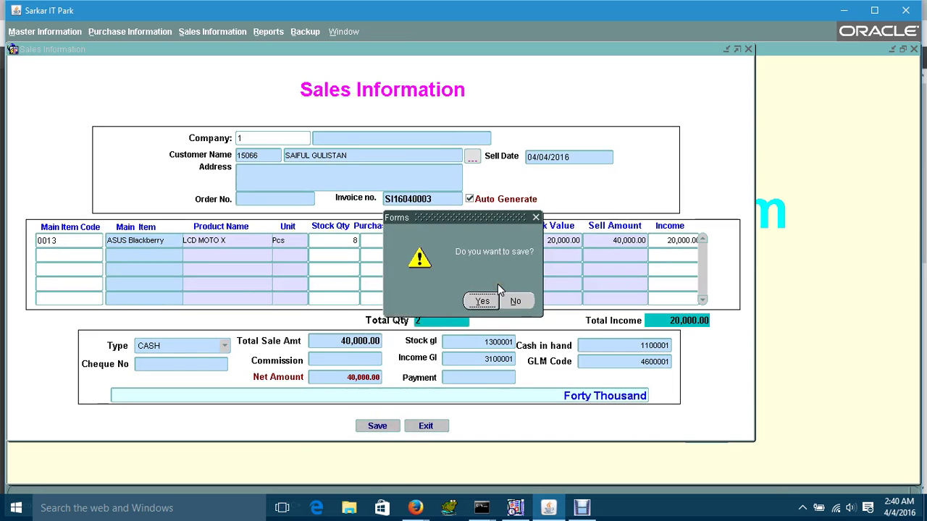
- Save the 2-Pcs LCD MOTO X sale of 40000, view its invoice PDF, and exit the Sales form
{"action": "left_click", "coordinate": [476, 303]}
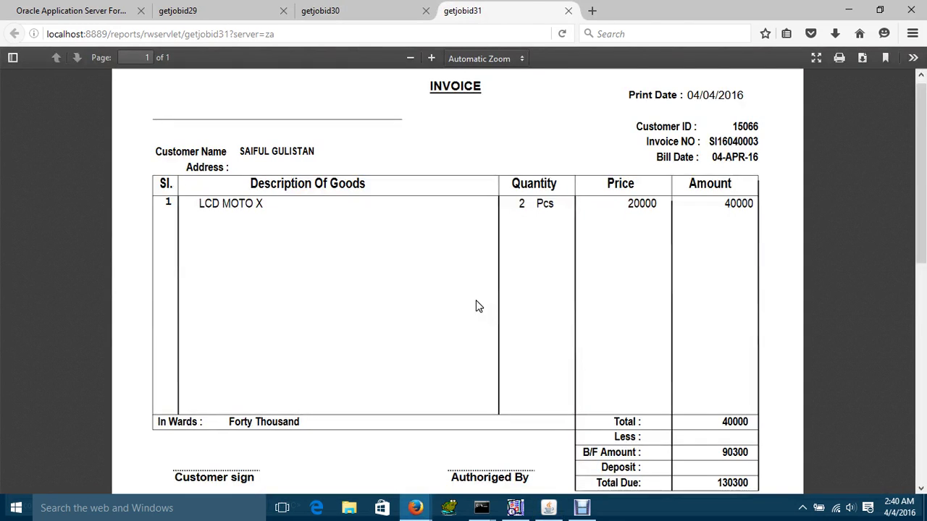
{"action": "left_click", "coordinate": [351, 218]}
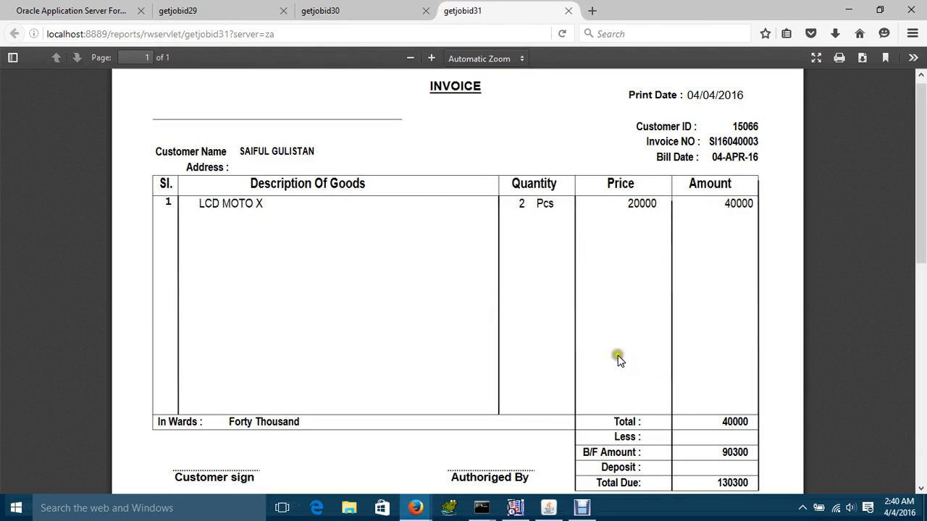
{"action": "left_click", "coordinate": [548, 508]}
{"action": "left_click", "coordinate": [426, 427]}
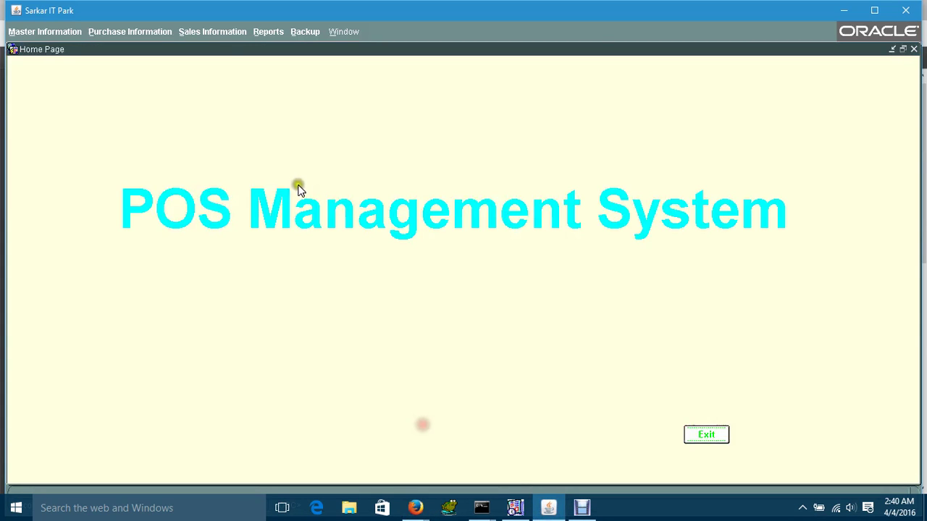
{"action": "left_click", "coordinate": [211, 32]}
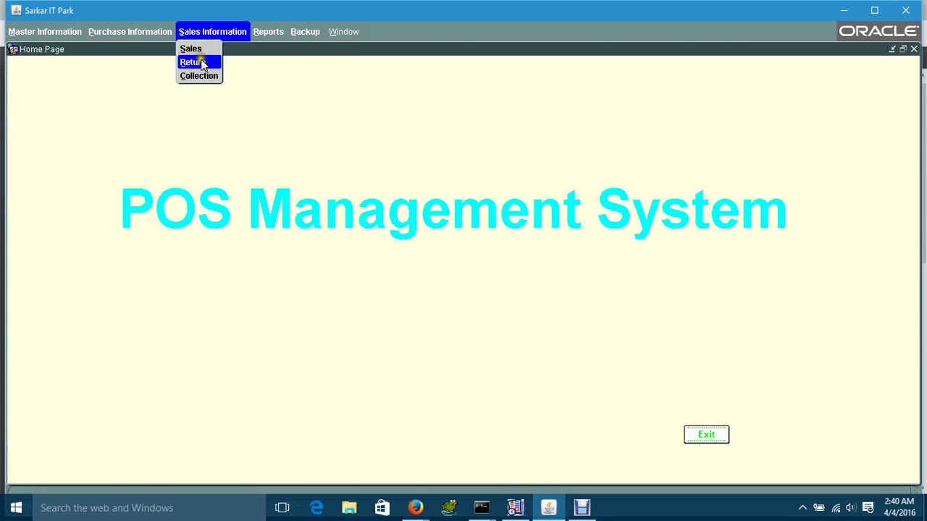
{"action": "left_click", "coordinate": [202, 63]}
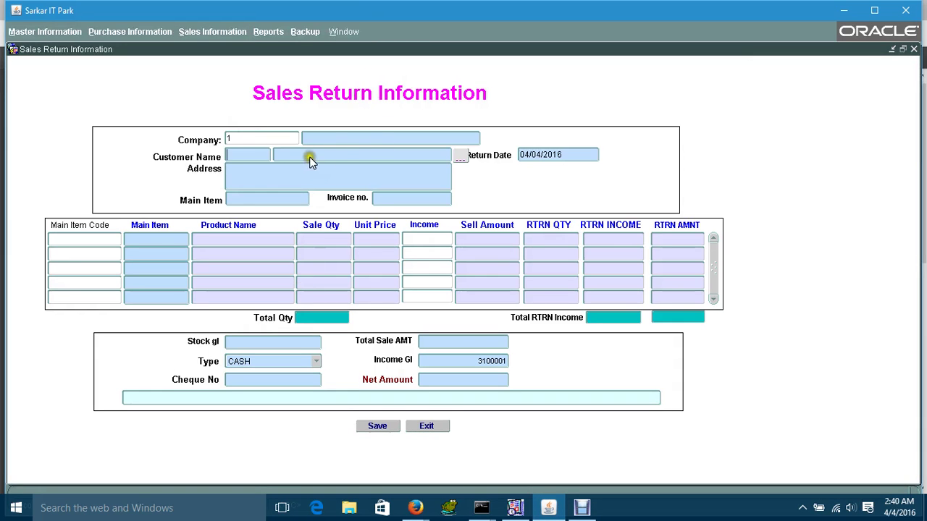
{"action": "left_click", "coordinate": [423, 432]}
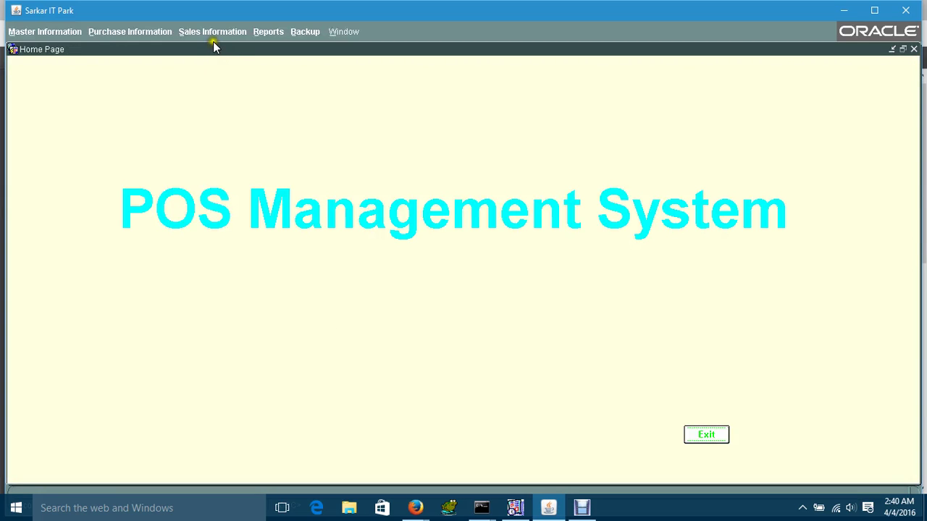
{"action": "left_click", "coordinate": [208, 36]}
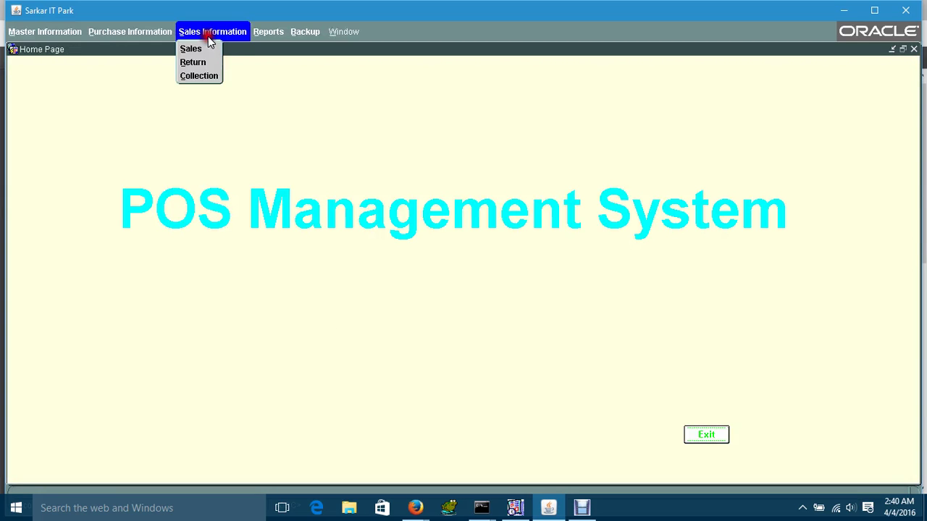
{"action": "left_click", "coordinate": [202, 75]}
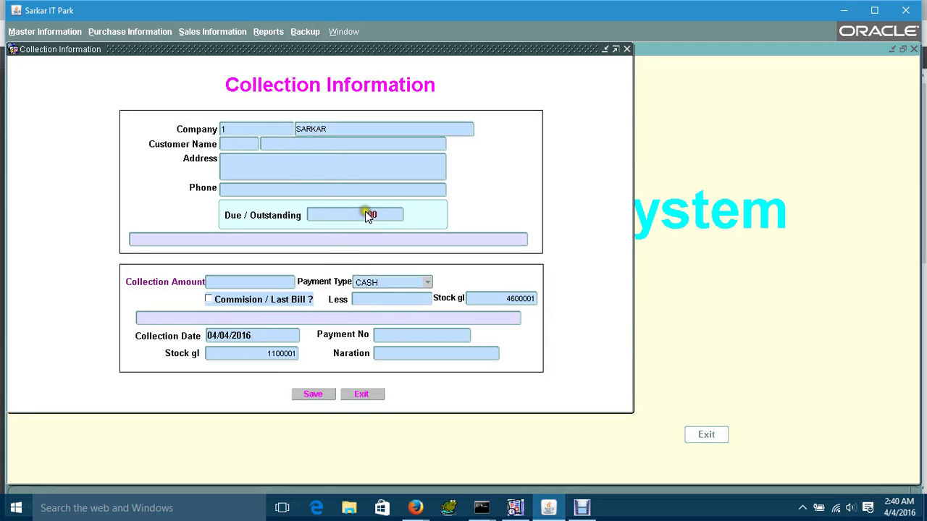
{"action": "left_click", "coordinate": [356, 394]}
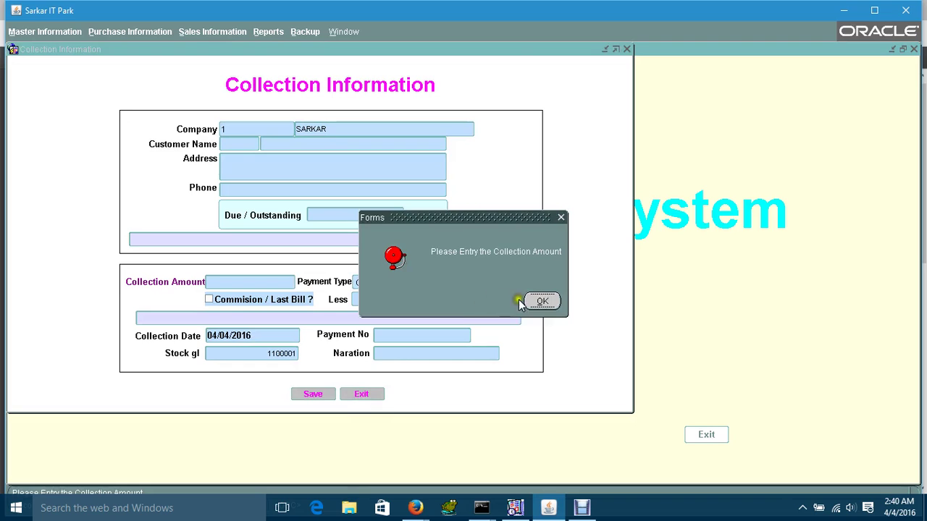
{"action": "left_click", "coordinate": [533, 302]}
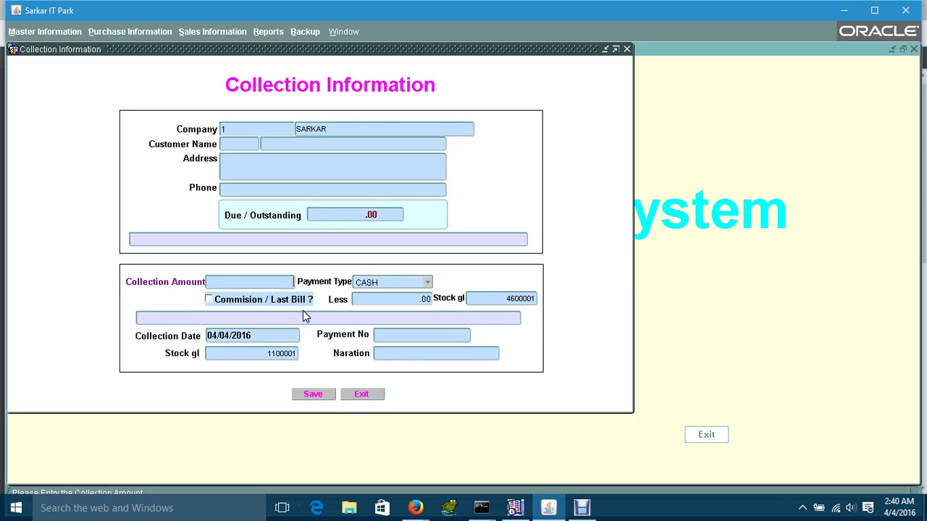
{"action": "type", "text": "3333"}
{"action": "left_click", "coordinate": [360, 393]}
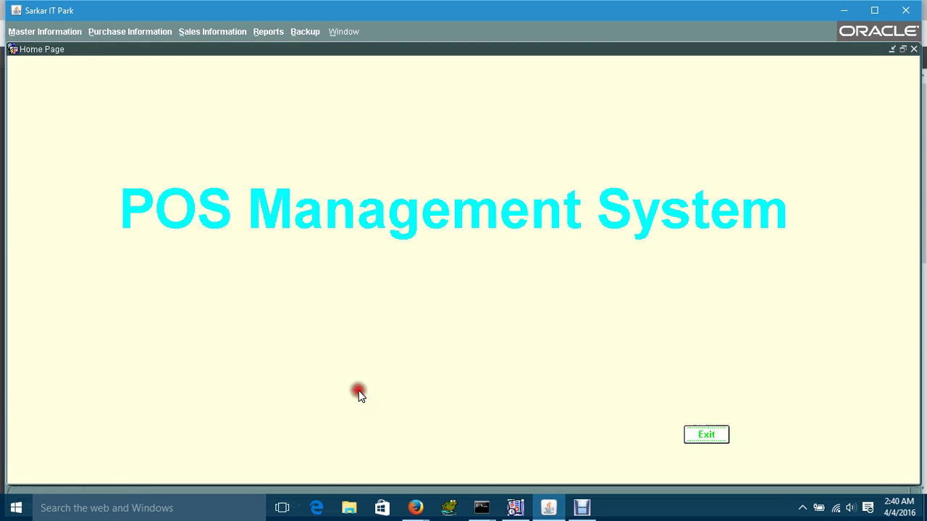
- Generate the Item Wise Stock (Details) report for LCD MOTO X under main item ASUS Blackberry
{"action": "left_click", "coordinate": [259, 34]}
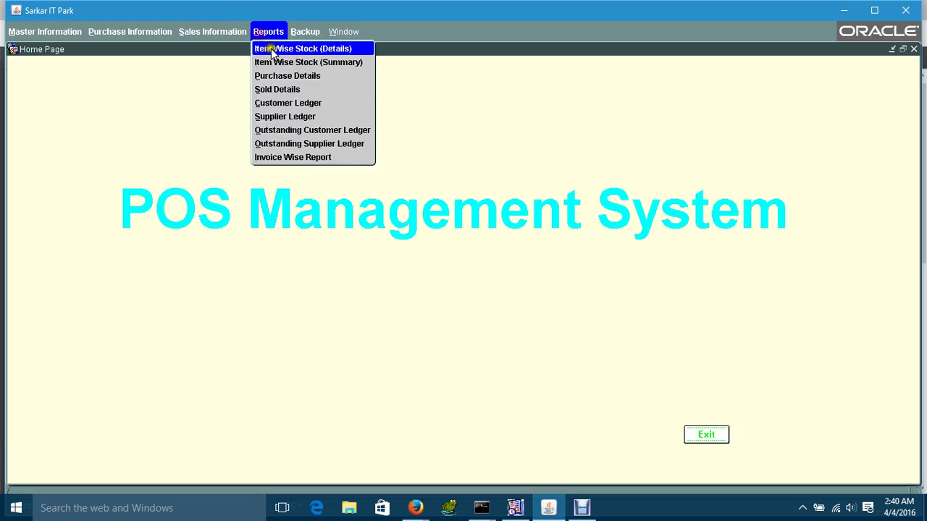
{"action": "left_click", "coordinate": [273, 51]}
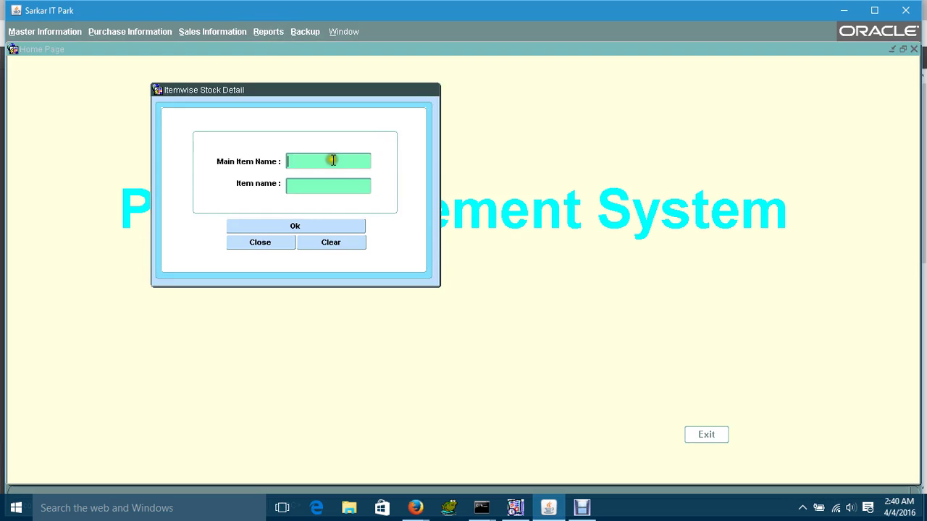
{"action": "double_click", "coordinate": [327, 159]}
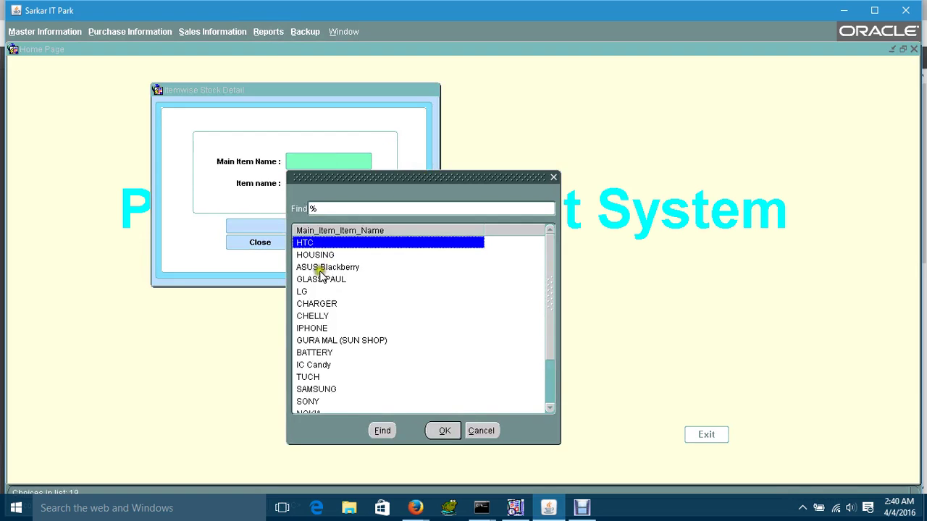
{"action": "double_click", "coordinate": [316, 269]}
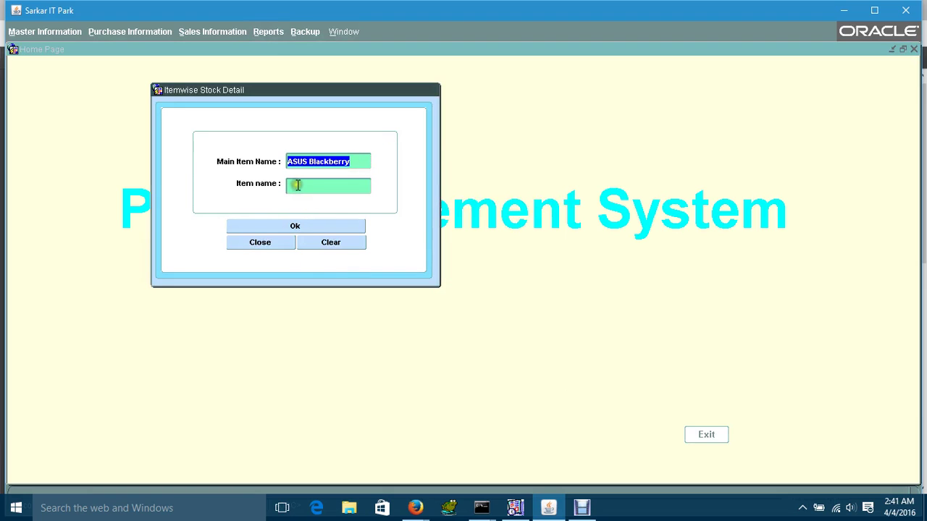
{"action": "left_click", "coordinate": [297, 185]}
{"action": "double_click", "coordinate": [297, 185]}
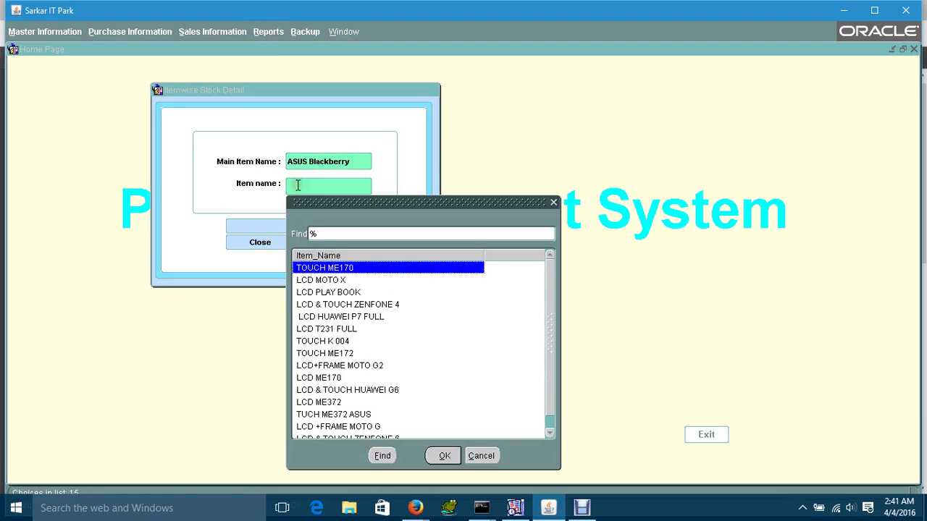
{"action": "left_click", "coordinate": [311, 281]}
{"action": "double_click", "coordinate": [312, 280]}
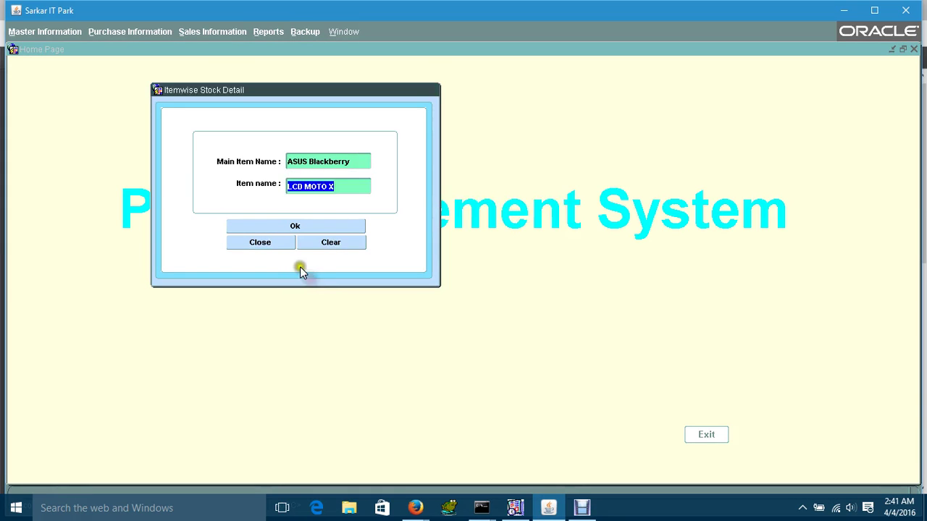
{"action": "left_click", "coordinate": [281, 227]}
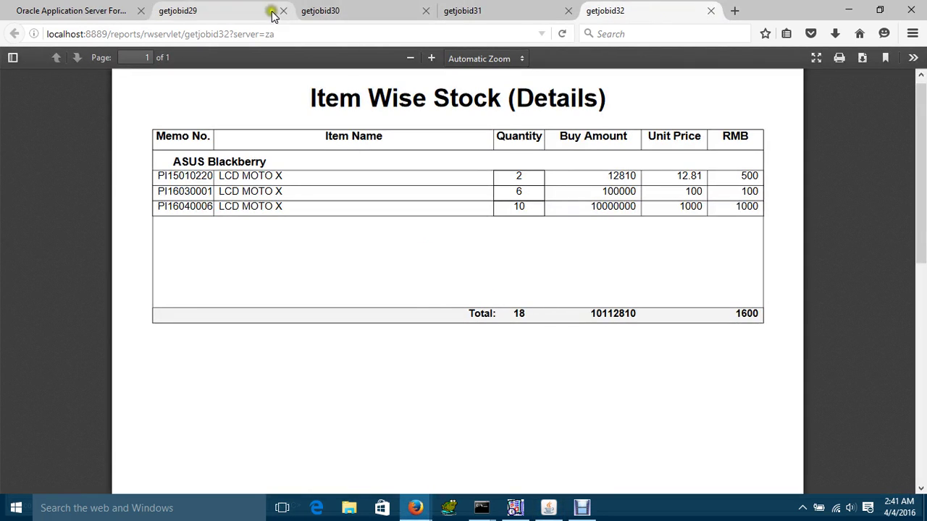
- Compare the new stock report, showing LCD MOTO X at 18, with earlier runs, then close the form
{"action": "left_click", "coordinate": [241, 14]}
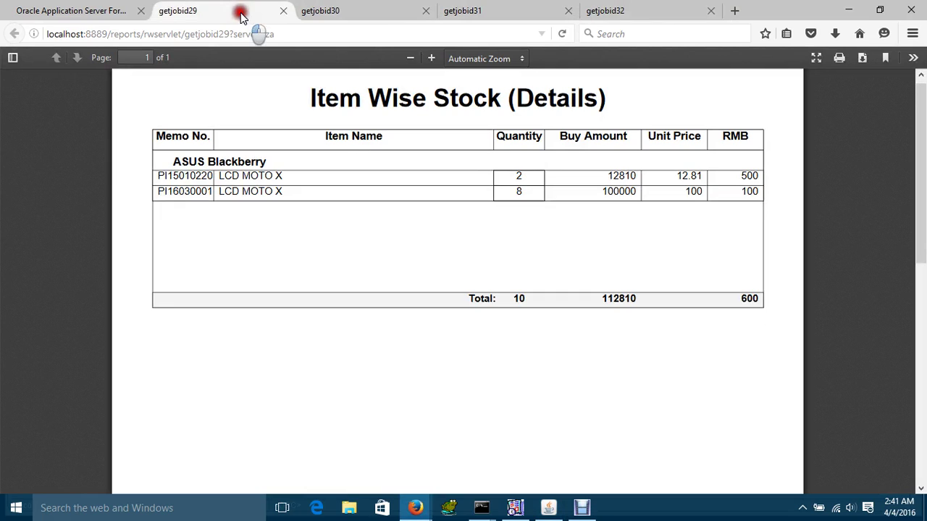
{"action": "left_click", "coordinate": [323, 14]}
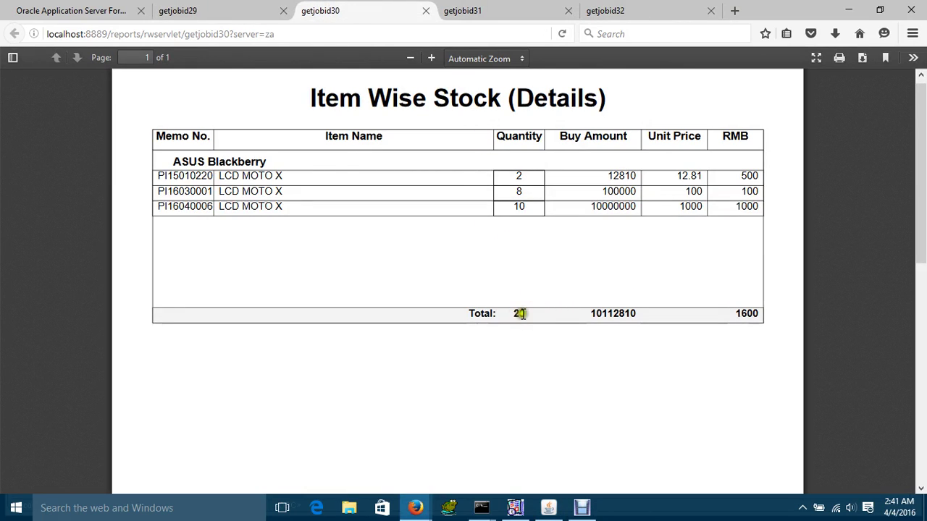
{"action": "left_click", "coordinate": [600, 11]}
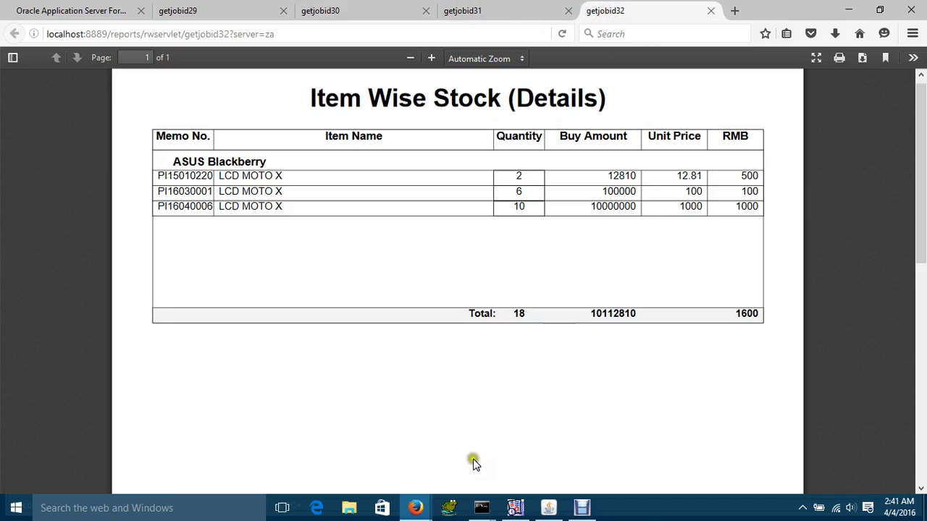
{"action": "left_click", "coordinate": [548, 508]}
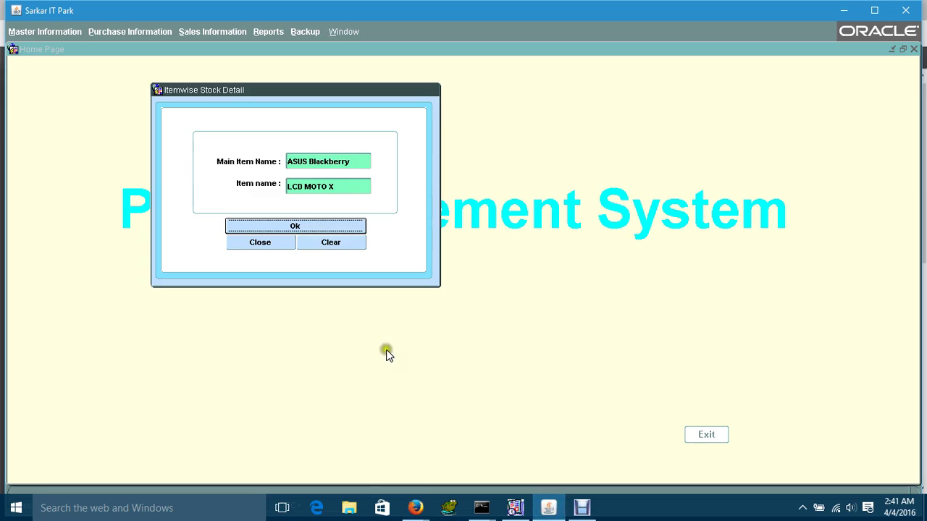
{"action": "left_click", "coordinate": [262, 244]}
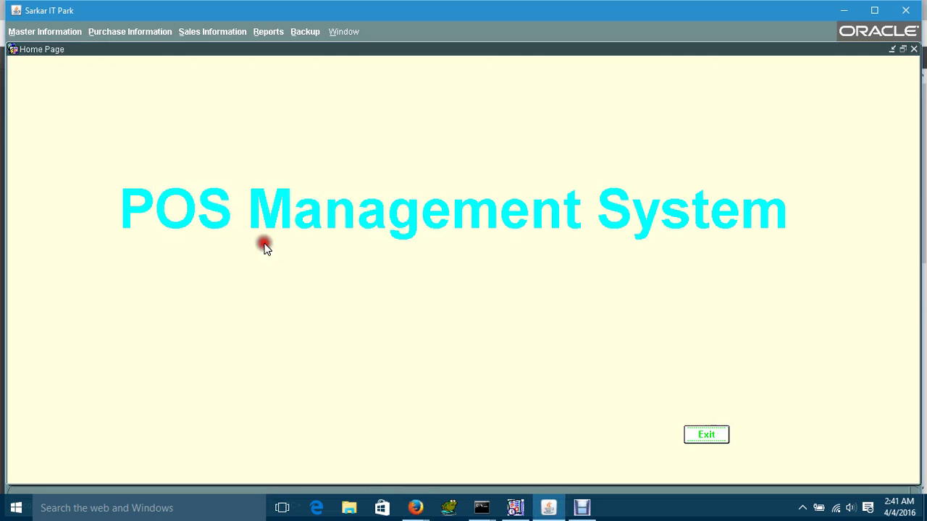
- Run the Item Wise Stock (Summary) report for ASUS Blackberry, totalling 53, and close the form
{"action": "left_click", "coordinate": [265, 36]}
{"action": "left_click", "coordinate": [272, 63]}
{"action": "double_click", "coordinate": [311, 166]}
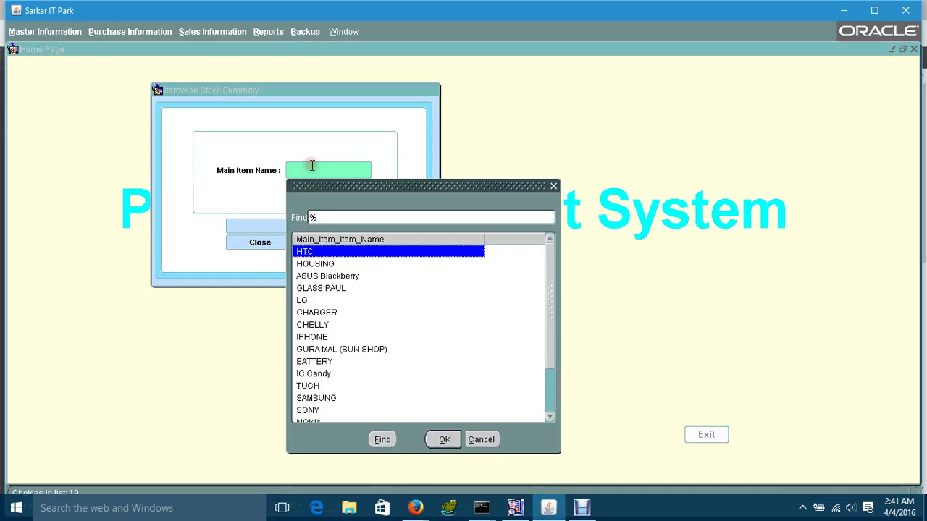
{"action": "left_click", "coordinate": [314, 277]}
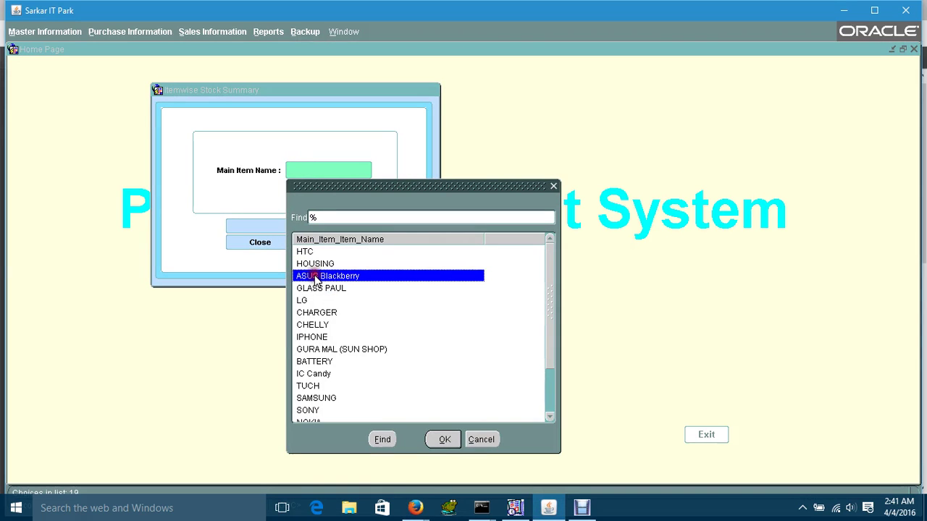
{"action": "double_click", "coordinate": [314, 276]}
{"action": "left_click", "coordinate": [283, 224]}
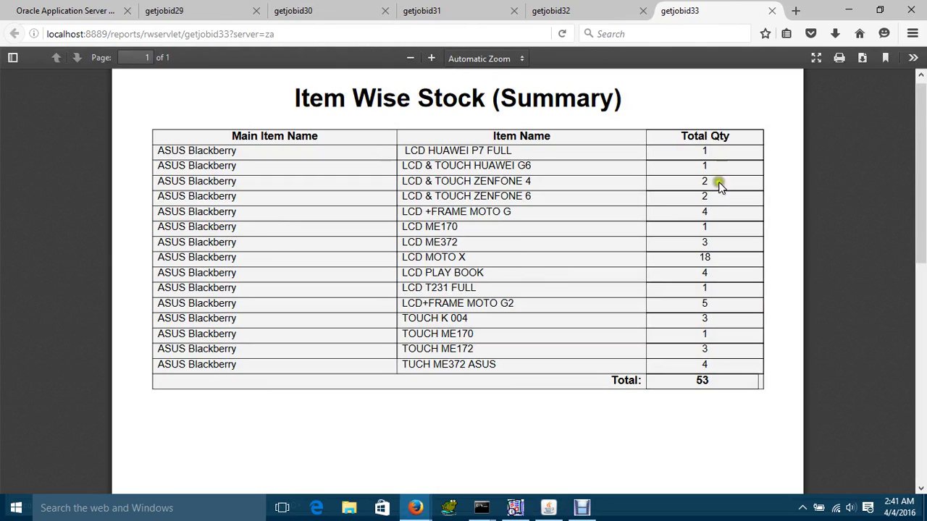
{"action": "left_click", "coordinate": [554, 511]}
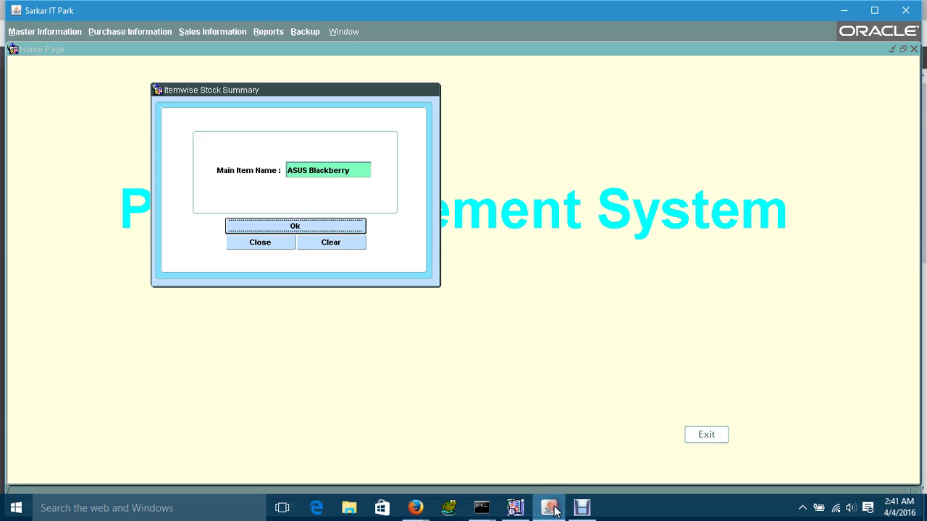
{"action": "left_click", "coordinate": [253, 242]}
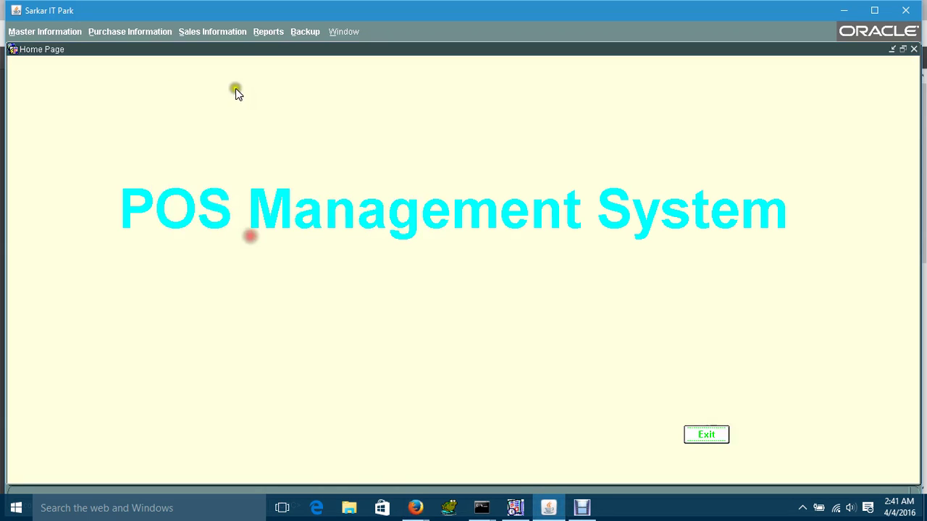
- Generate the Purchase Details report for NEW MARKET HOUSING from 04/04/2014 to 04/04/2016
{"action": "left_click", "coordinate": [273, 32]}
{"action": "left_click", "coordinate": [280, 76]}
{"action": "double_click", "coordinate": [299, 152]}
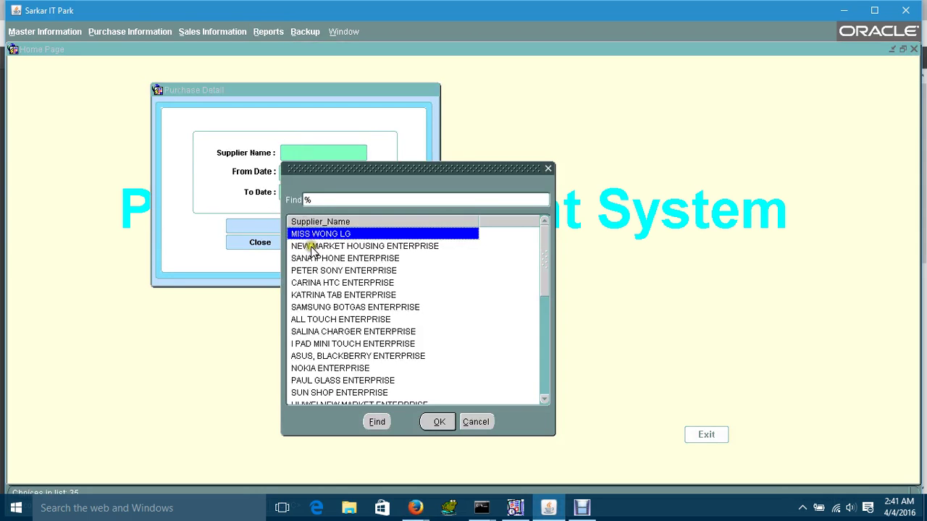
{"action": "double_click", "coordinate": [311, 247]}
{"action": "left_click", "coordinate": [325, 173]}
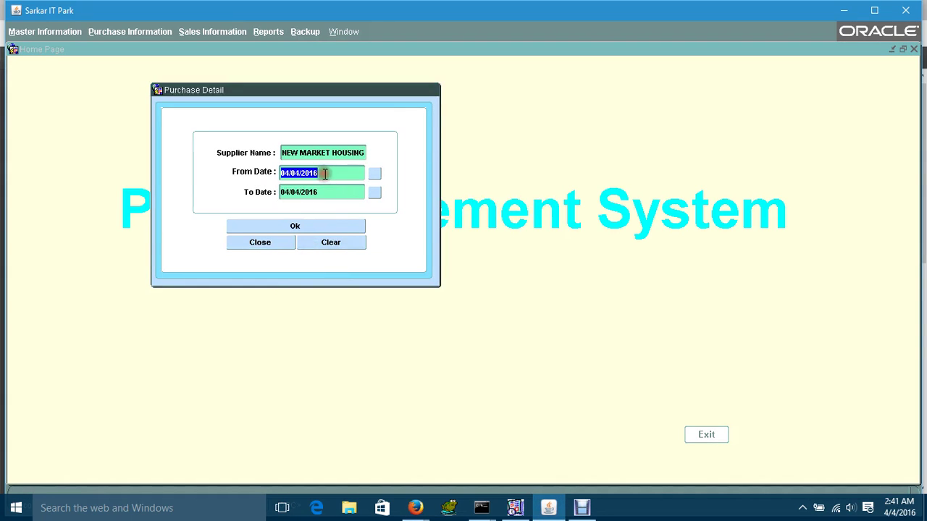
{"action": "left_click", "coordinate": [325, 173]}
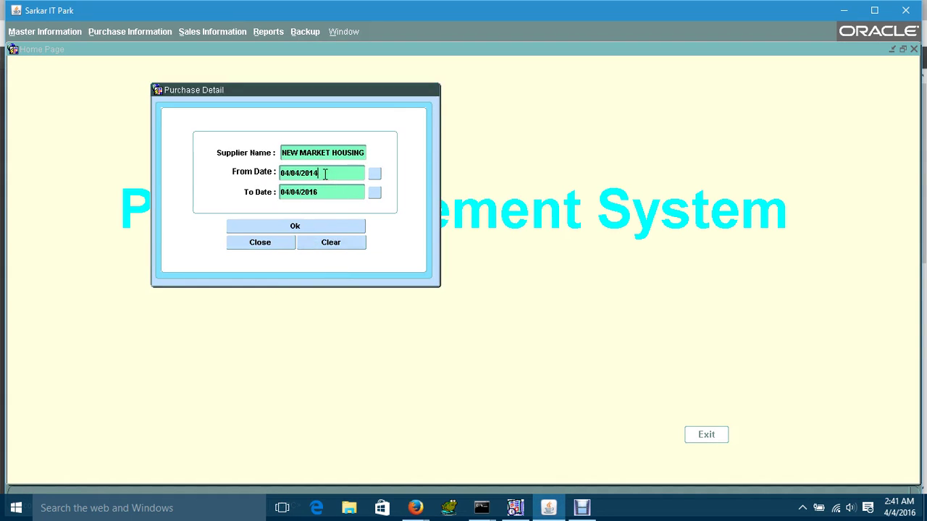
{"action": "left_click", "coordinate": [305, 225]}
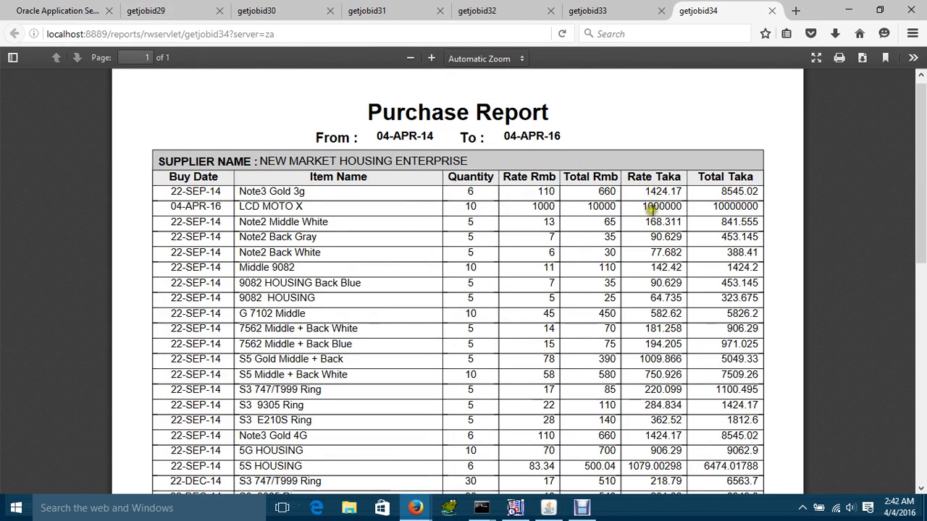
- Close the purchase details form and open the Reports menu
{"action": "left_click", "coordinate": [549, 510]}
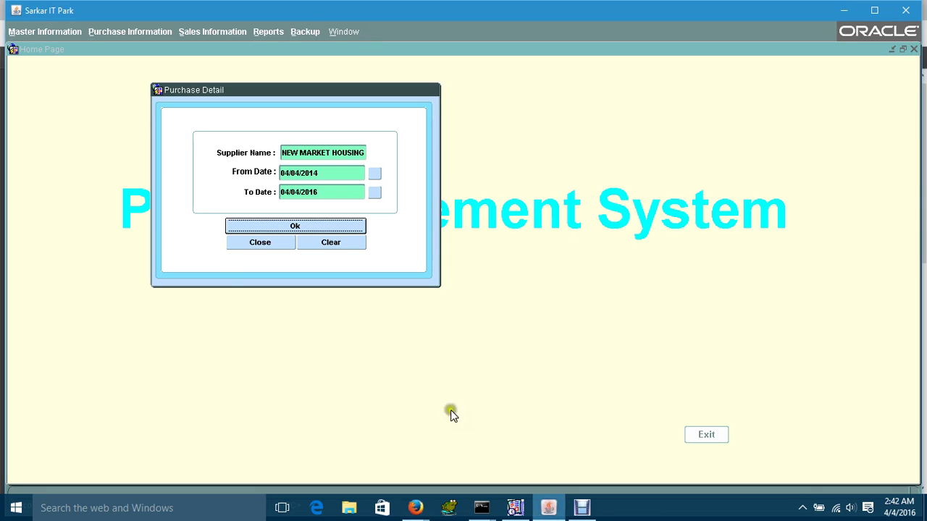
{"action": "left_click", "coordinate": [247, 246]}
{"action": "left_click", "coordinate": [271, 33]}
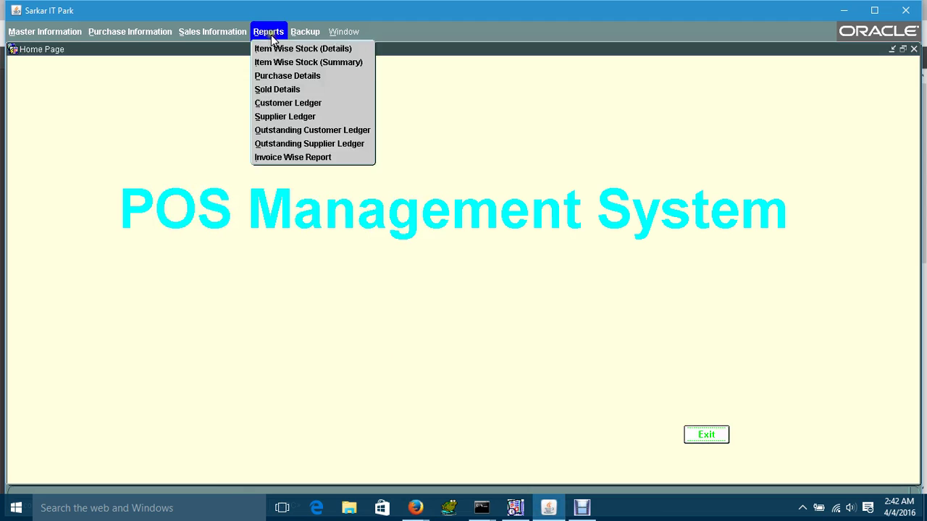
- Generate the Sold Details report for the chosen customer, 04/04/2014 to 04/04/2016, then close the form
{"action": "left_click", "coordinate": [279, 92]}
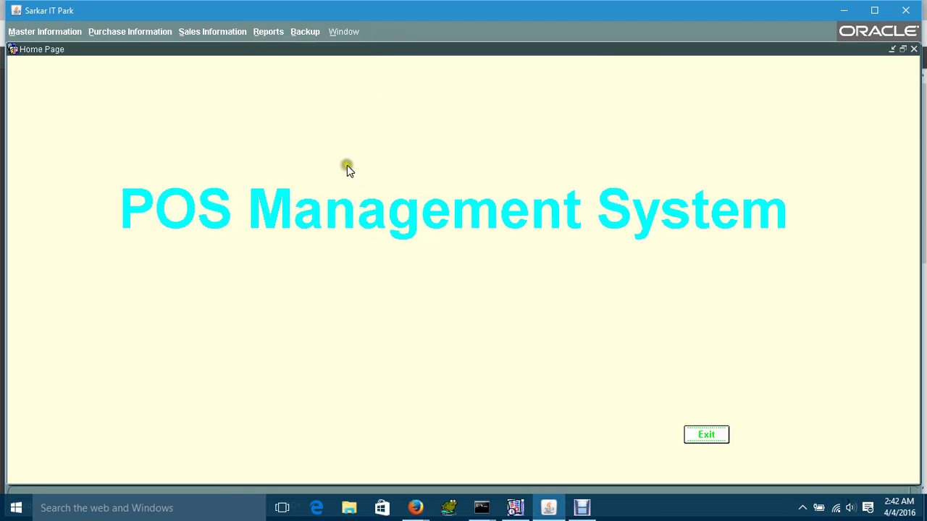
{"action": "left_click", "coordinate": [295, 155]}
{"action": "double_click", "coordinate": [295, 156]}
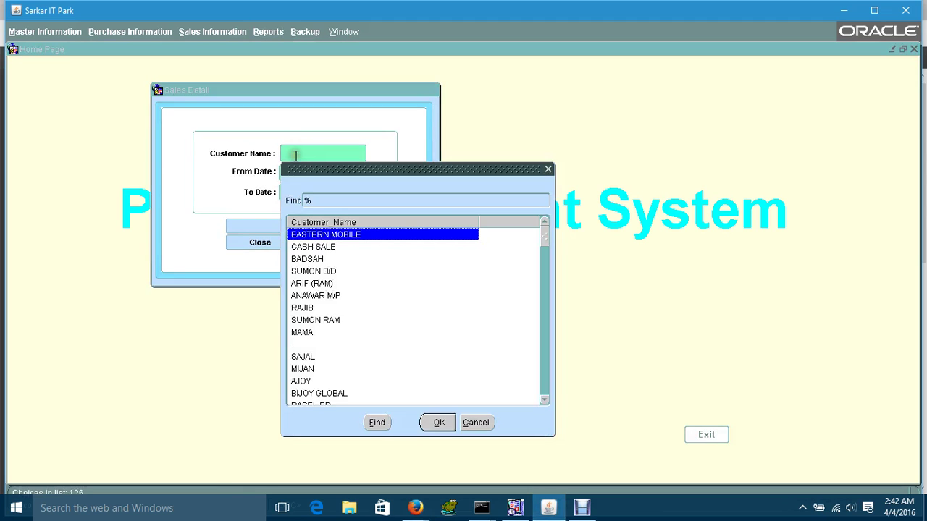
{"action": "double_click", "coordinate": [307, 297]}
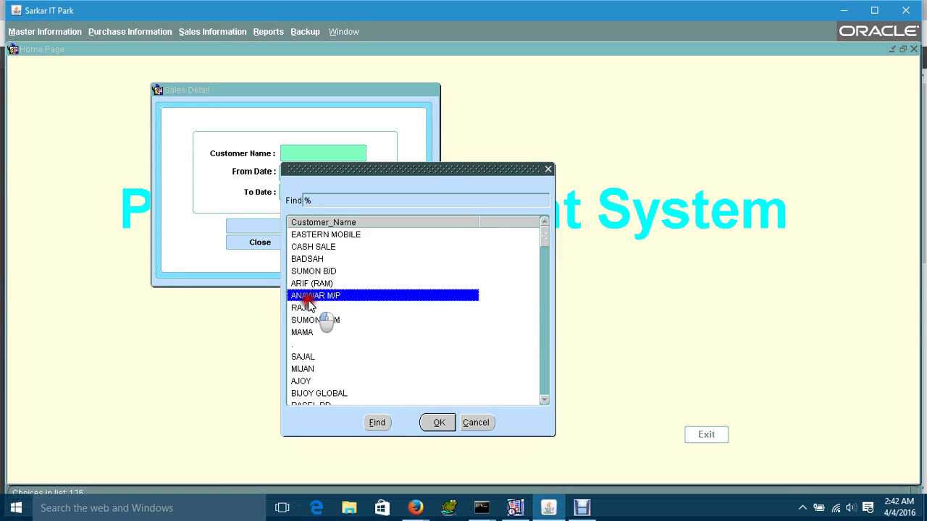
{"action": "key", "text": "Tab"}
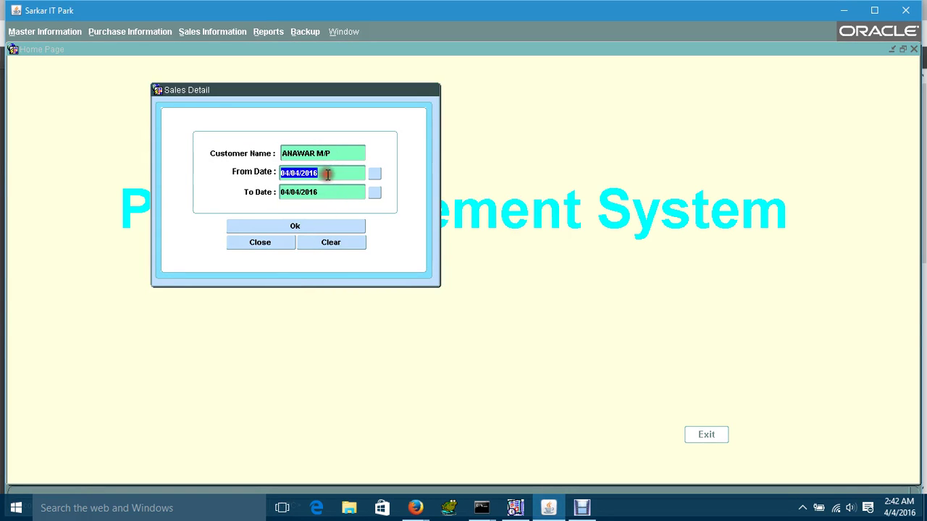
{"action": "left_click", "coordinate": [327, 174]}
{"action": "key", "text": "BackSpace"}
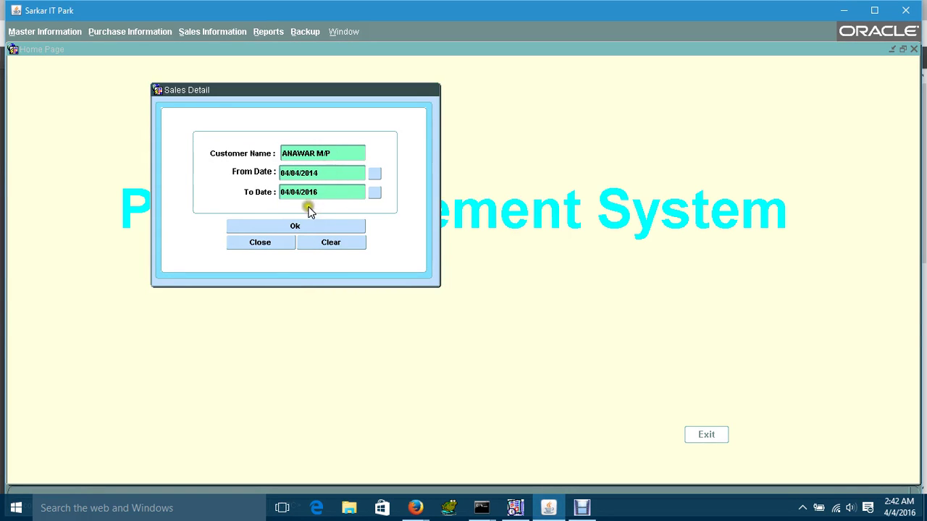
{"action": "left_click", "coordinate": [305, 229]}
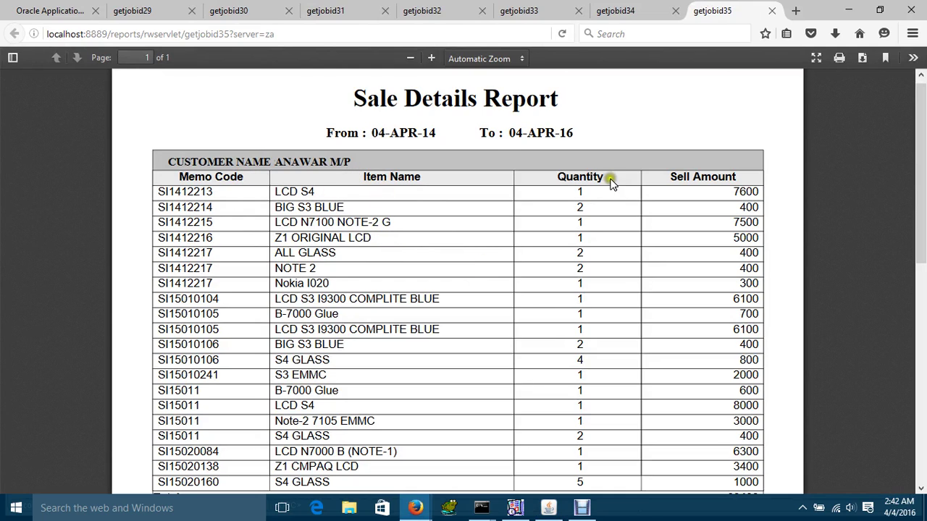
{"action": "left_click", "coordinate": [548, 507]}
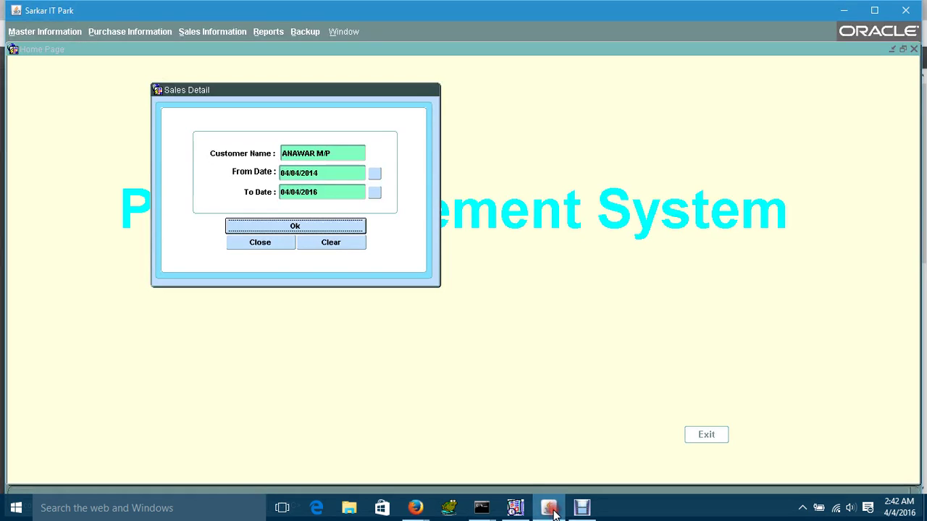
{"action": "left_click", "coordinate": [280, 242]}
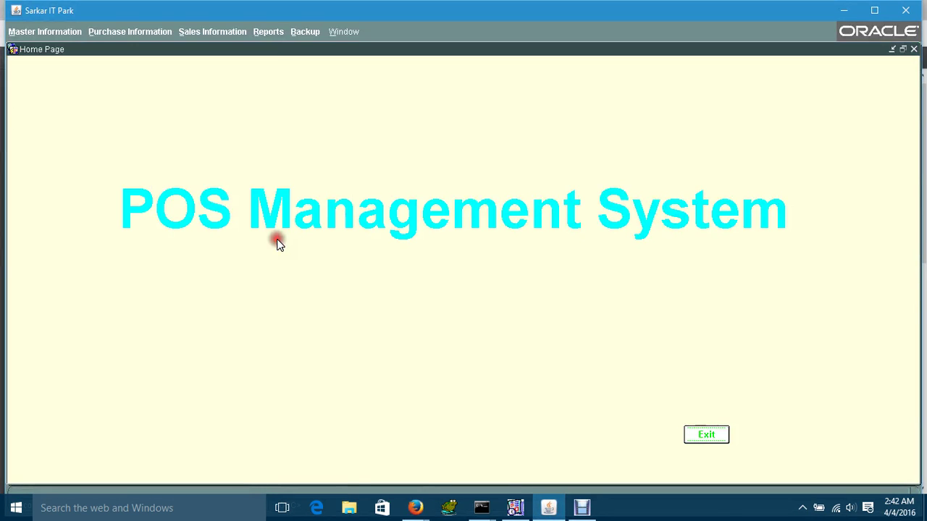
- Generate the Customer Ledger statement for the chosen customer, 04/04/2014 to 04/04/2016, then close it
{"action": "left_click", "coordinate": [282, 33]}
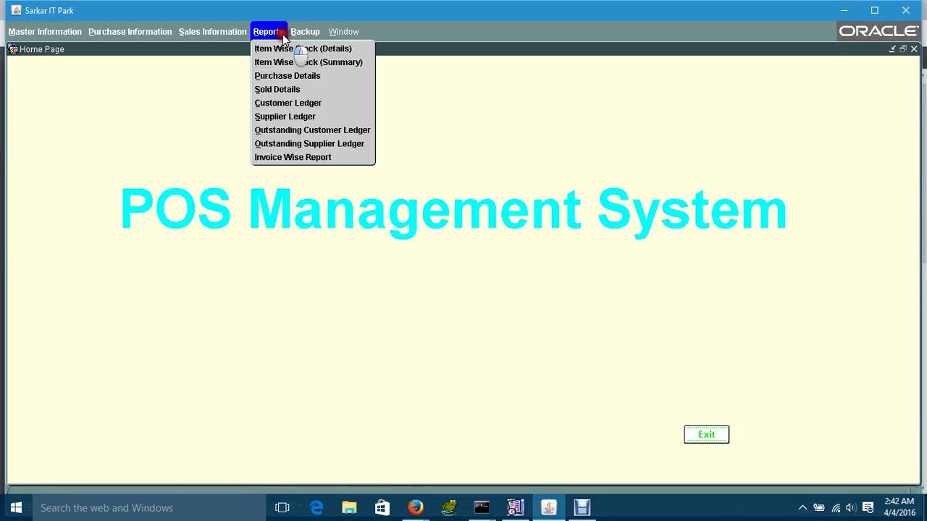
{"action": "left_click", "coordinate": [288, 104]}
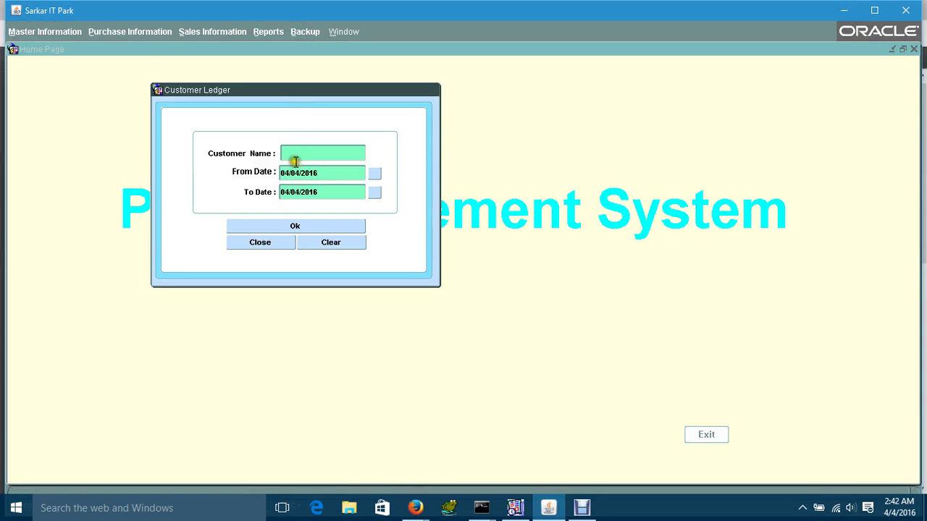
{"action": "double_click", "coordinate": [293, 157]}
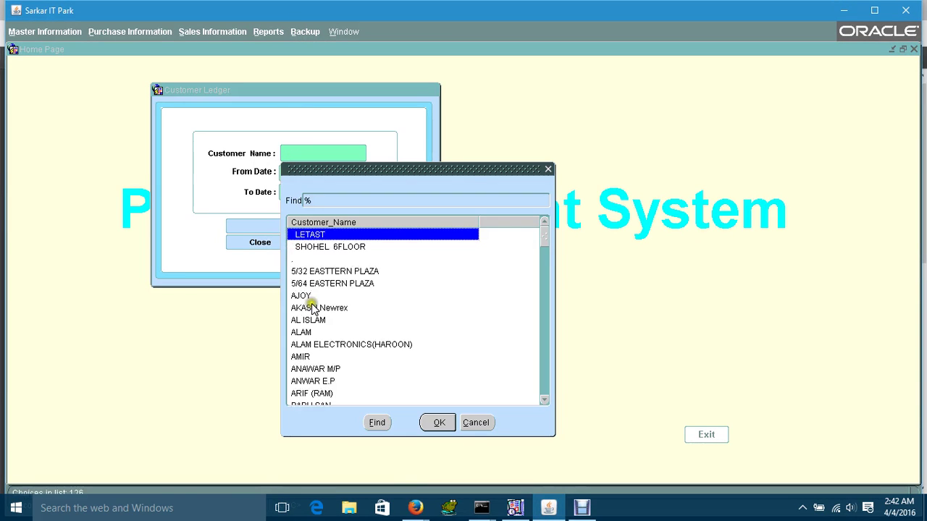
{"action": "left_click", "coordinate": [316, 369]}
{"action": "double_click", "coordinate": [315, 369]}
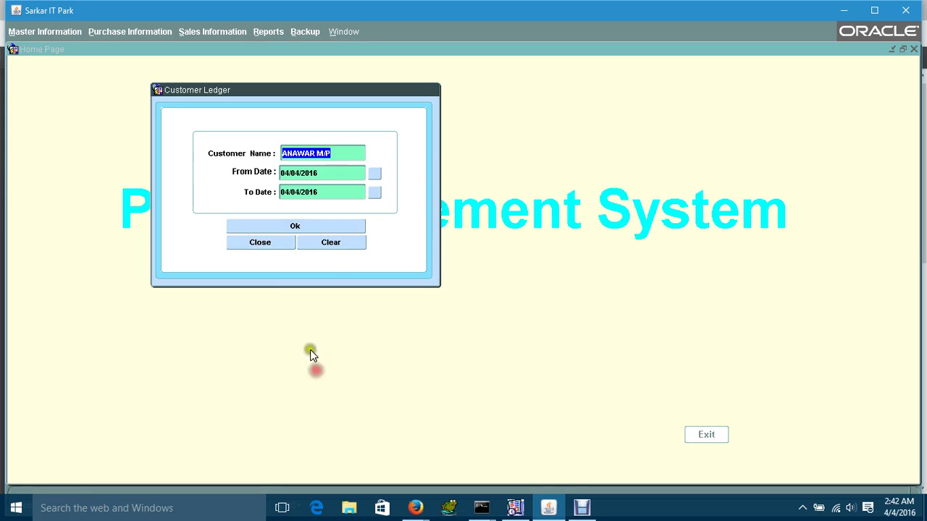
{"action": "left_click", "coordinate": [322, 176]}
{"action": "left_click", "coordinate": [321, 176]}
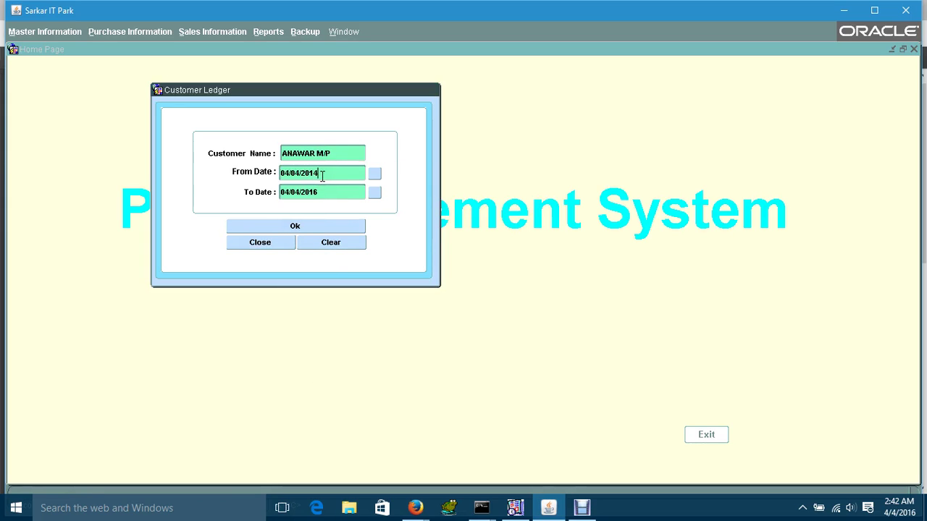
{"action": "left_click", "coordinate": [312, 226]}
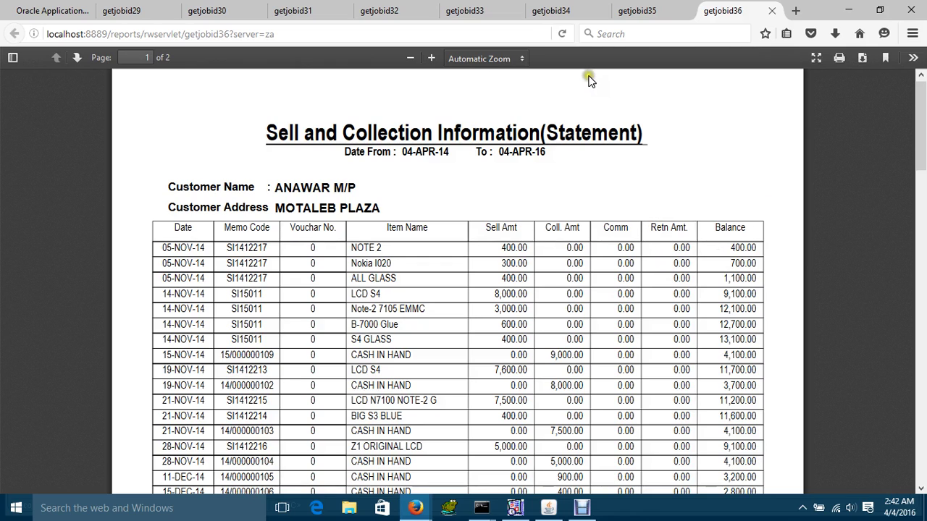
{"action": "left_click", "coordinate": [549, 508]}
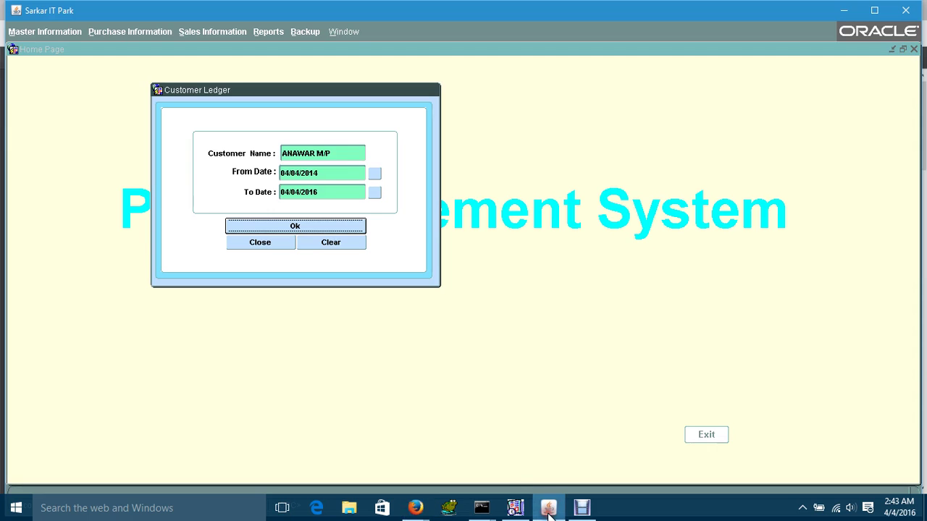
{"action": "left_click", "coordinate": [260, 243]}
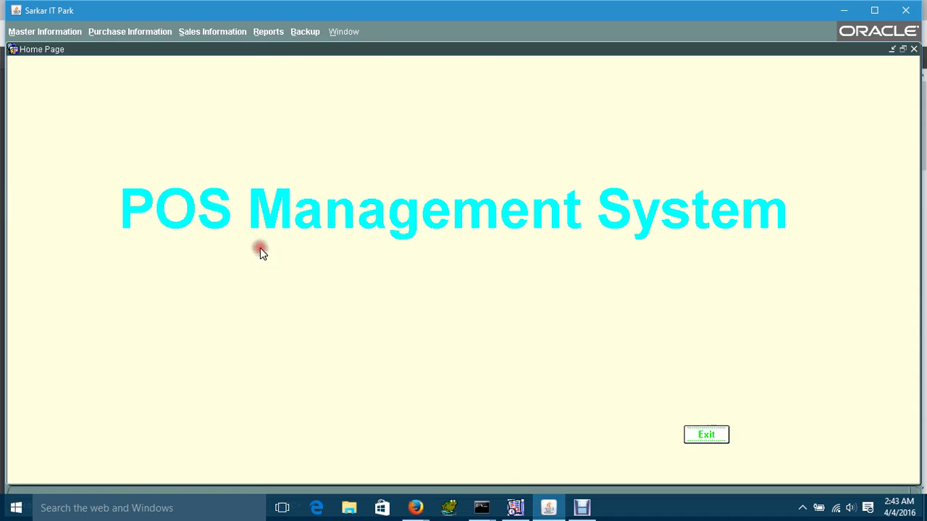
- Generate the Supplier Ledger for NEW MARKET HOUSING ENTERPRISE, 04/04/2014 to 04/04/2016, then close it
{"action": "left_click", "coordinate": [275, 33]}
{"action": "left_click", "coordinate": [283, 113]}
{"action": "left_click", "coordinate": [288, 158]}
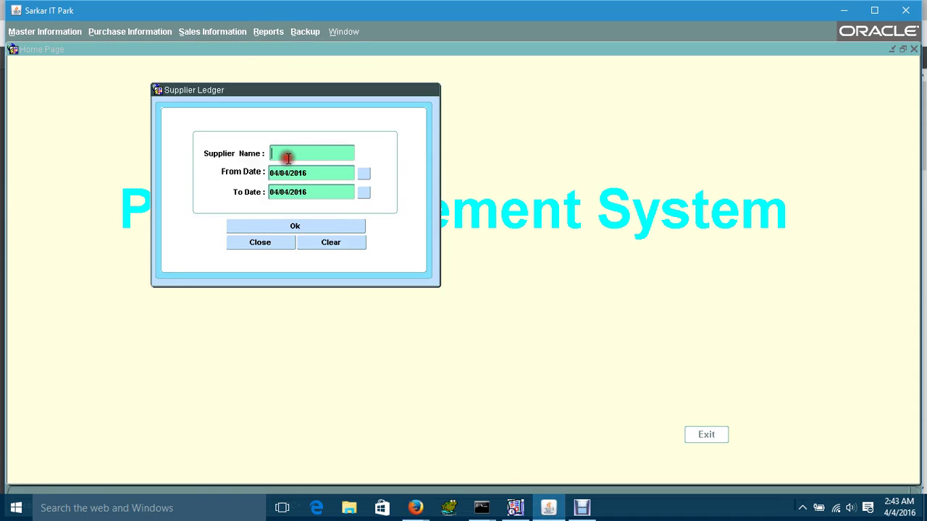
{"action": "double_click", "coordinate": [304, 246]}
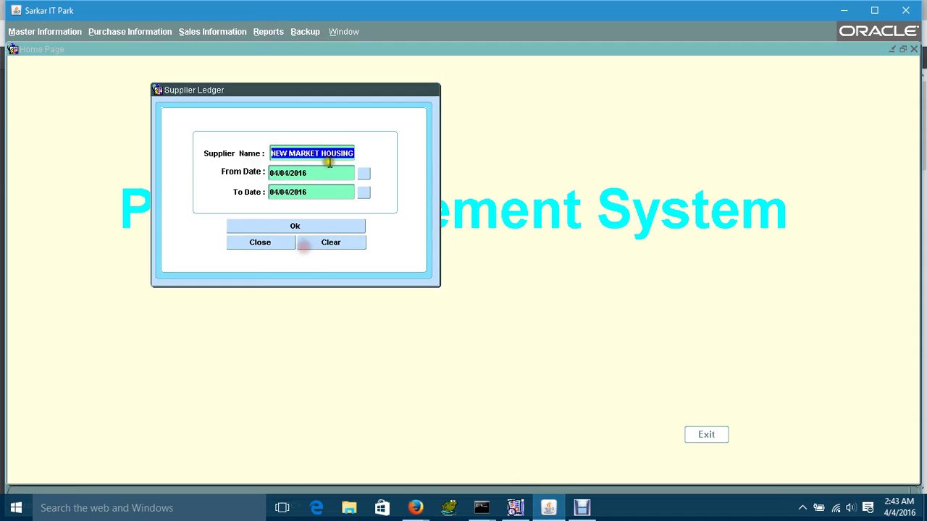
{"action": "left_click", "coordinate": [322, 171]}
{"action": "left_click", "coordinate": [323, 172]}
{"action": "key", "text": "BackSpace"}
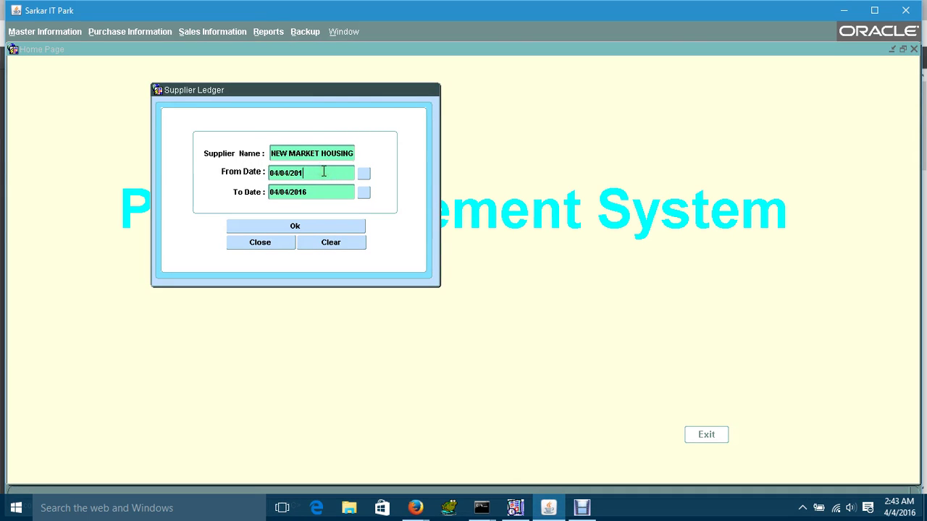
{"action": "left_click", "coordinate": [294, 225]}
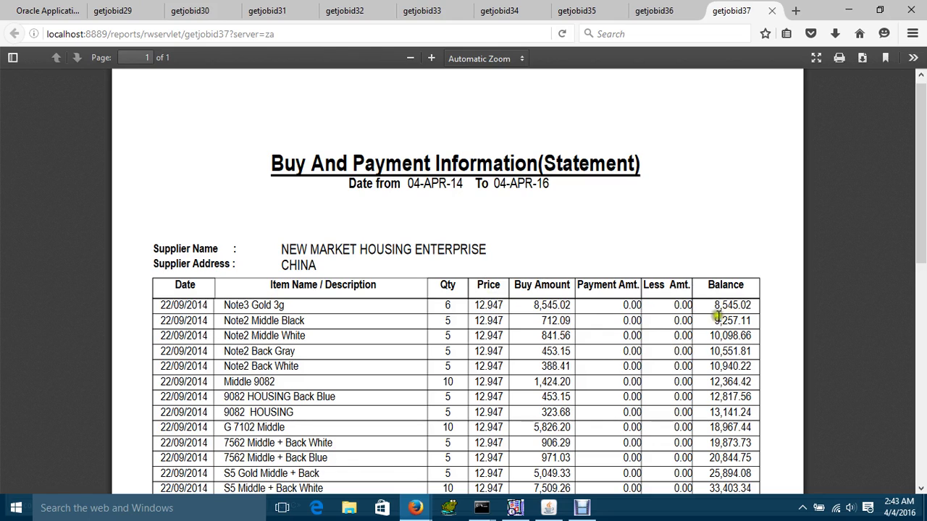
{"action": "left_click", "coordinate": [549, 510]}
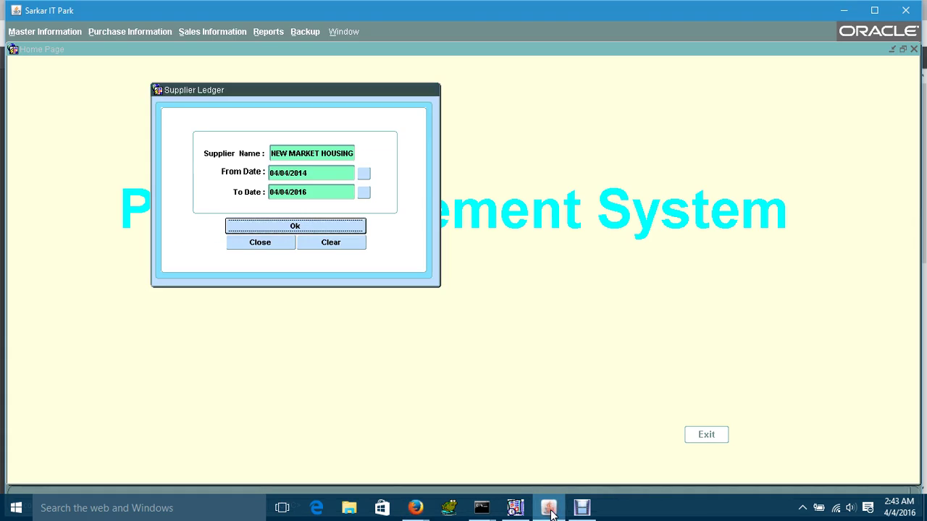
{"action": "left_click", "coordinate": [274, 244]}
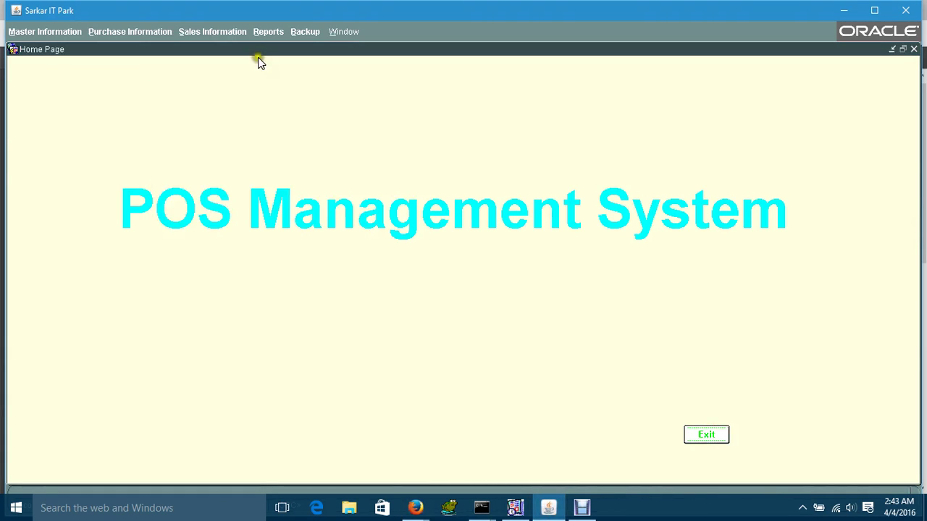
- Run the Outstanding Customer Ledger report of each customer's balance and close its form
{"action": "left_click", "coordinate": [268, 32]}
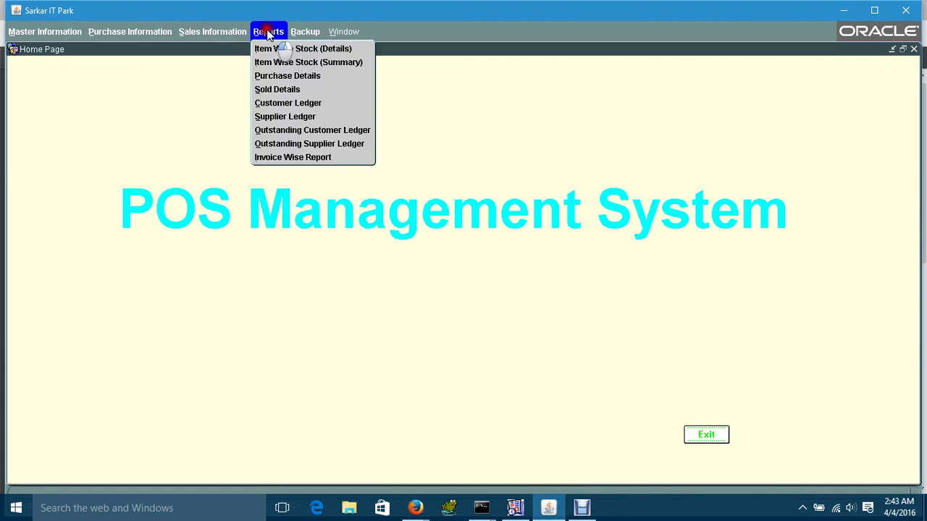
{"action": "left_click", "coordinate": [280, 131]}
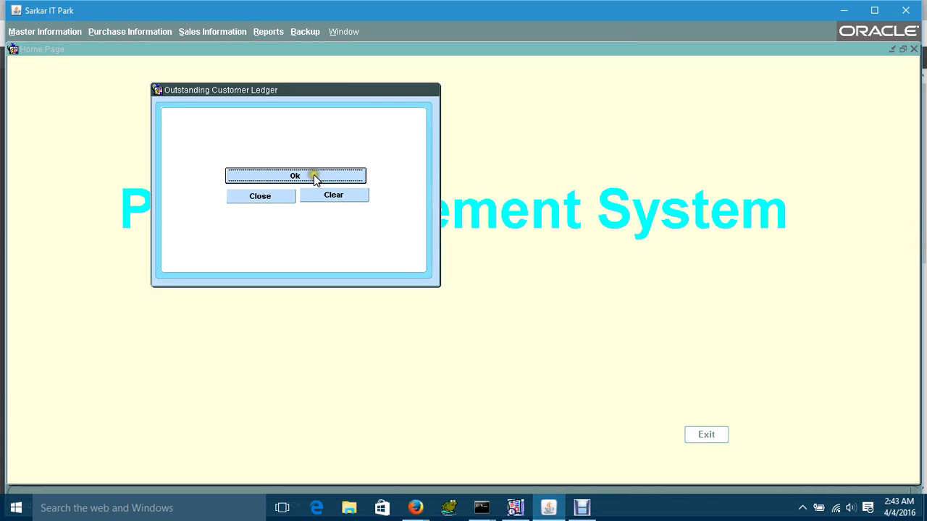
{"action": "left_click", "coordinate": [314, 177]}
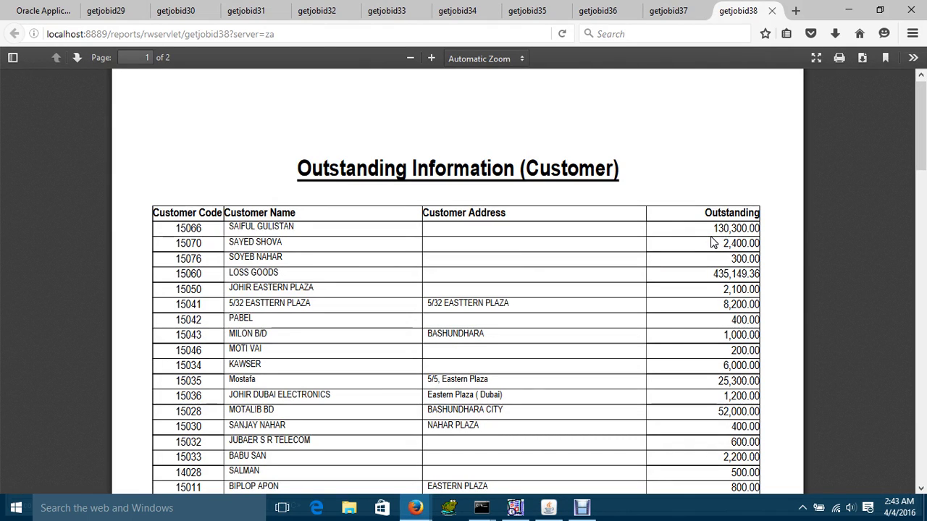
{"action": "left_click", "coordinate": [548, 508]}
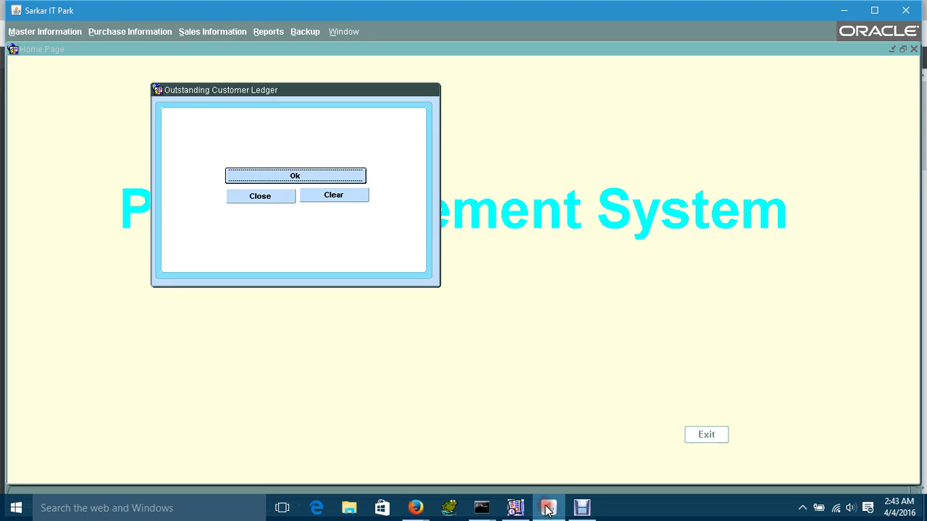
{"action": "left_click", "coordinate": [271, 197]}
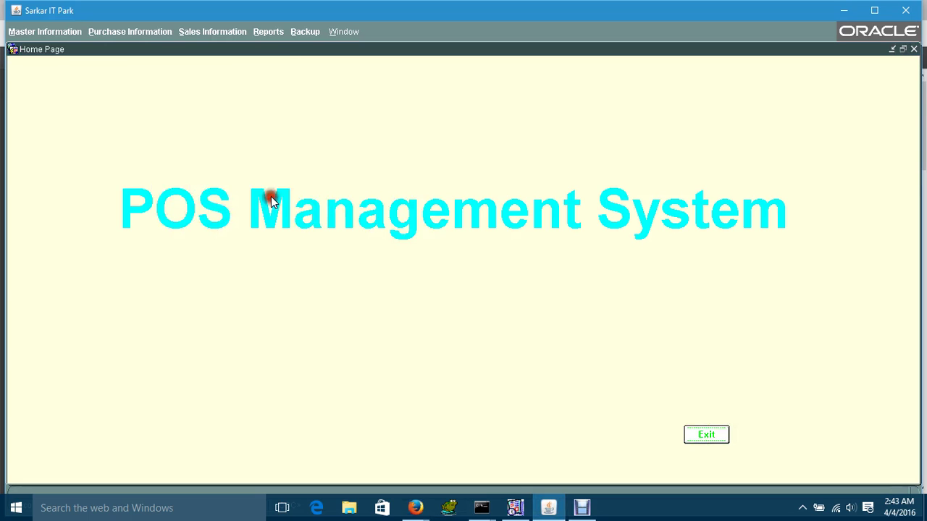
- Run the Outstanding Supplier Ledger report of purchase, paid and due amounts, then close it
{"action": "left_click", "coordinate": [271, 34]}
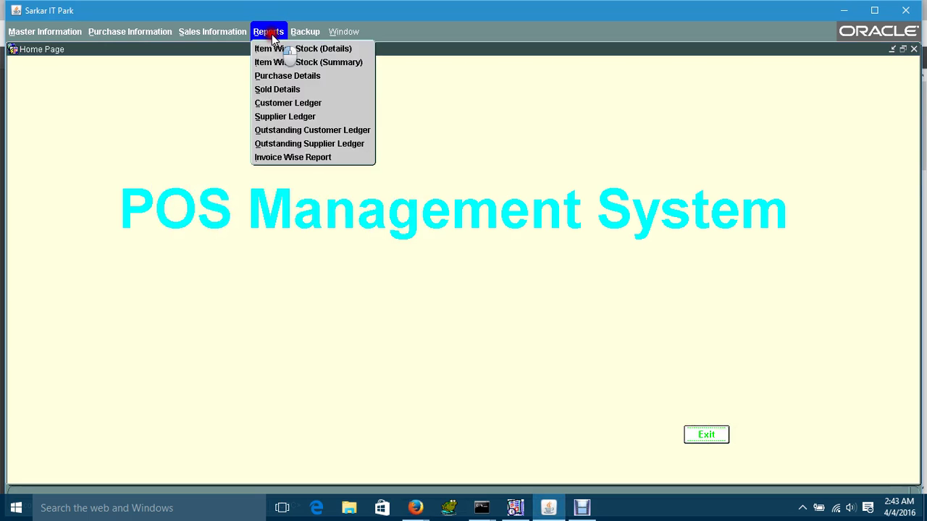
{"action": "left_click", "coordinate": [283, 143]}
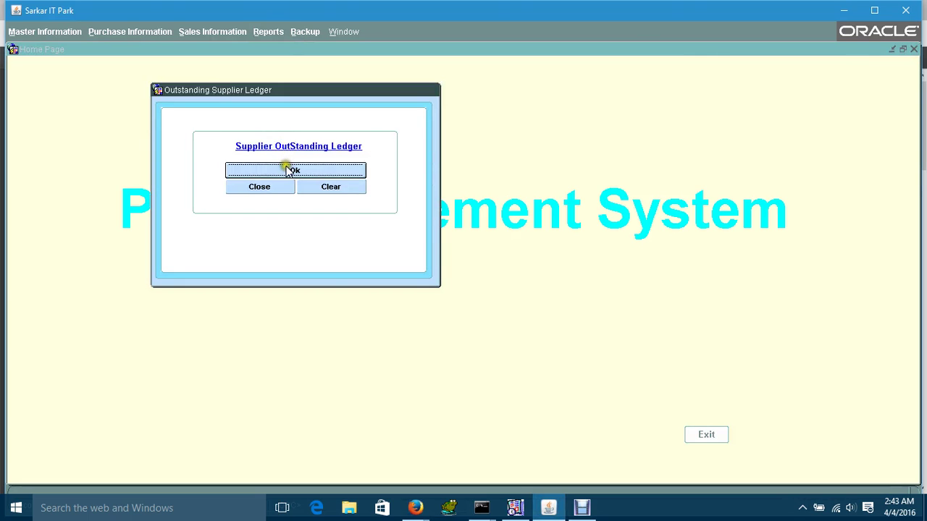
{"action": "left_click", "coordinate": [287, 171]}
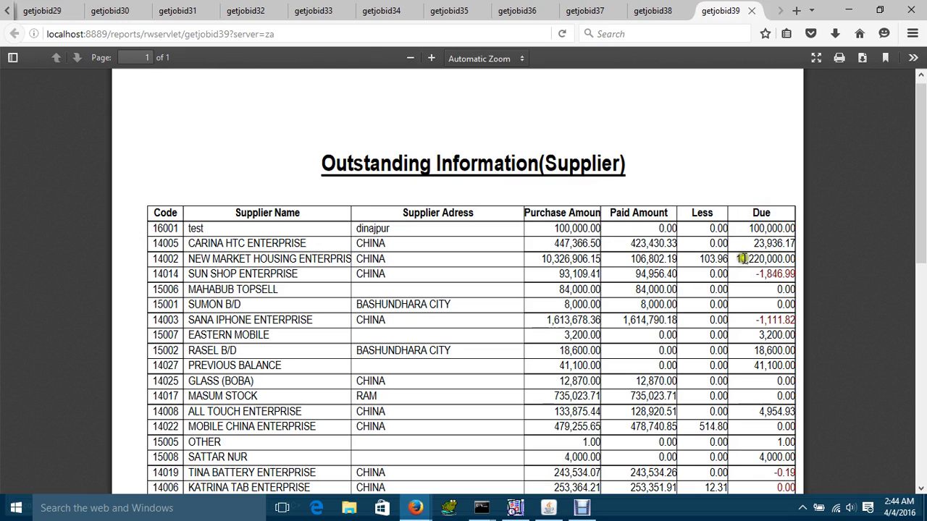
{"action": "left_click", "coordinate": [548, 509]}
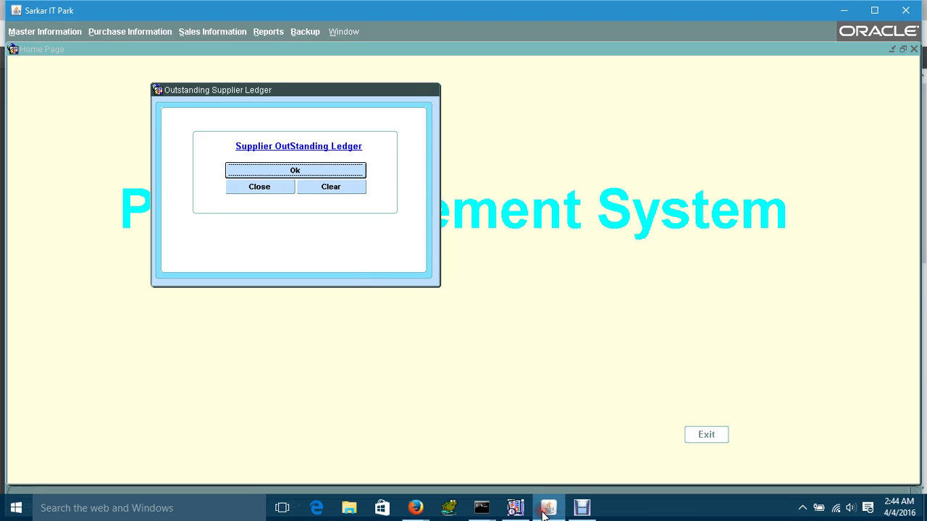
{"action": "left_click", "coordinate": [274, 188]}
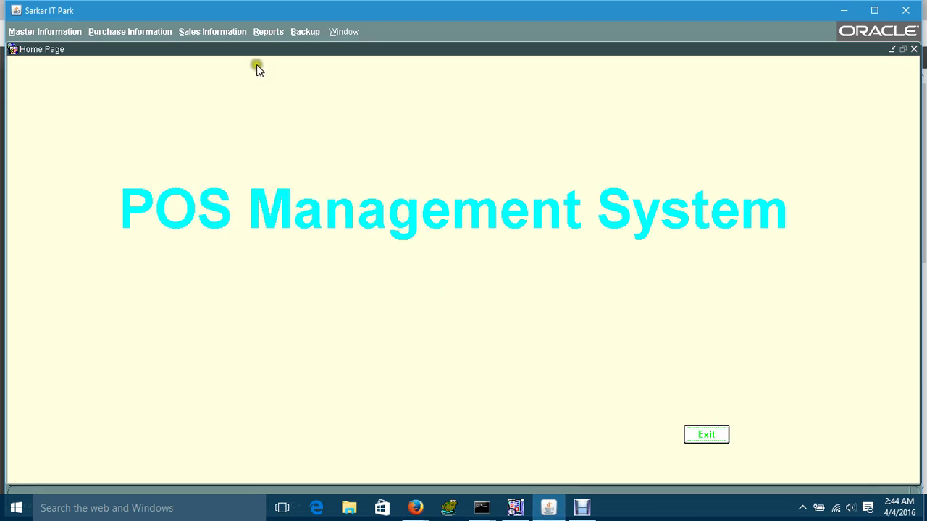
- Generate the Invoice Wise Report for the selected invoice (total 63300, 507450 due) and close it
{"action": "left_click", "coordinate": [277, 32]}
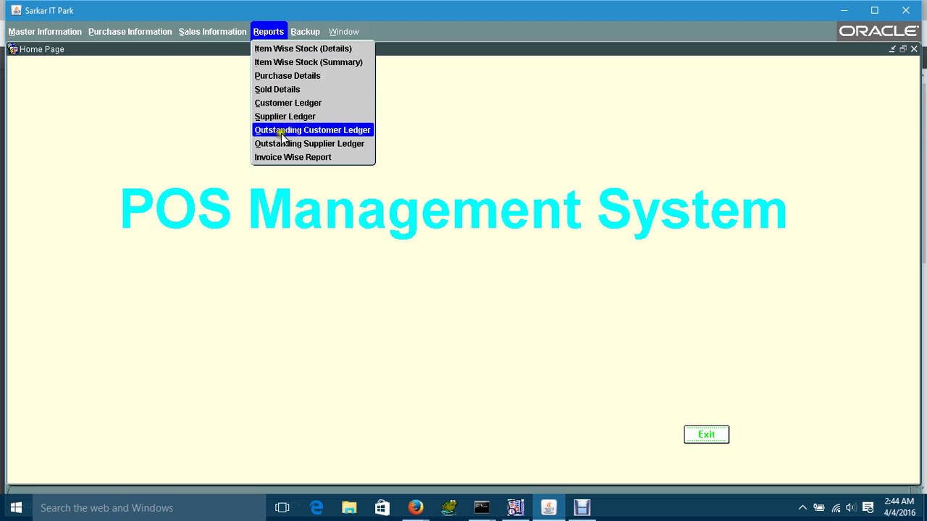
{"action": "left_click", "coordinate": [276, 157]}
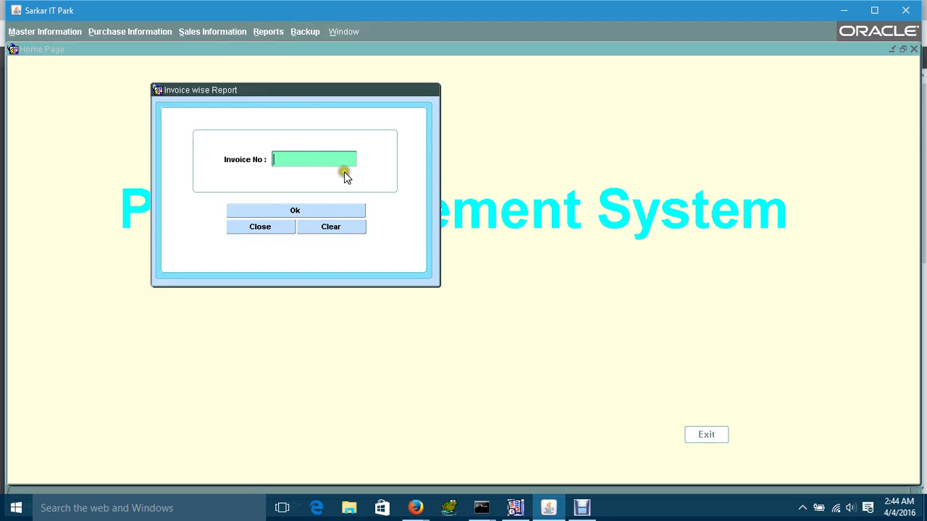
{"action": "double_click", "coordinate": [298, 158]}
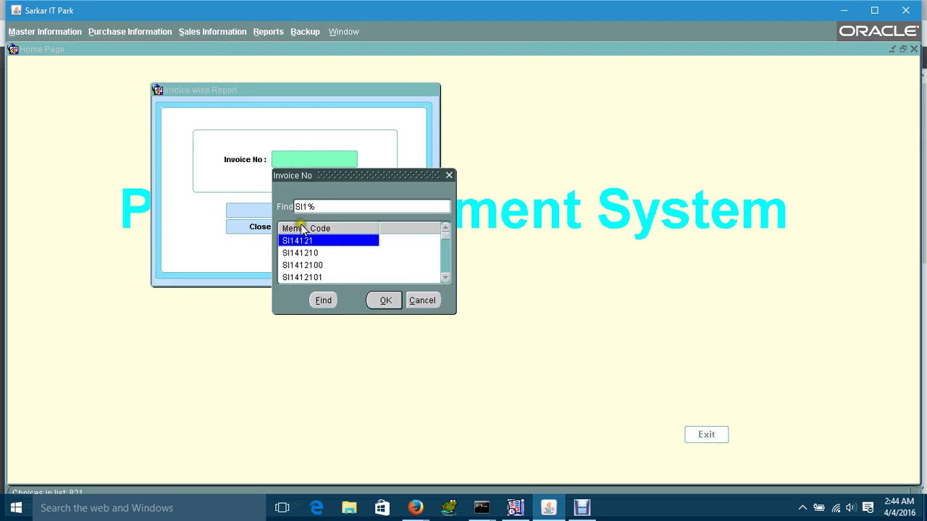
{"action": "double_click", "coordinate": [302, 265]}
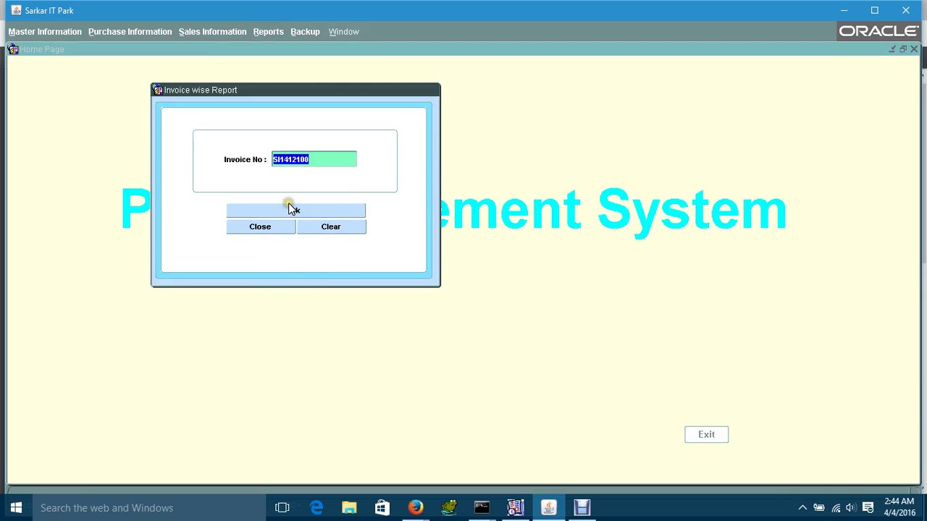
{"action": "left_click", "coordinate": [290, 209]}
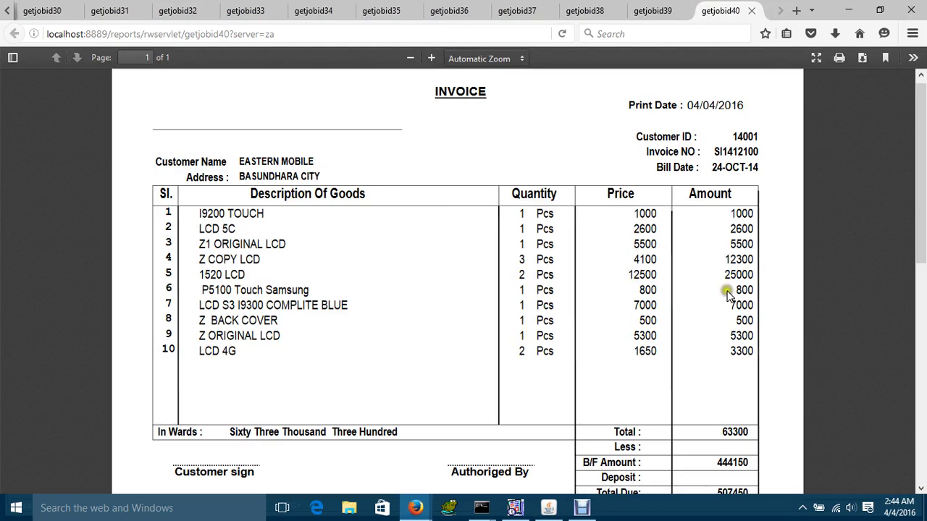
{"action": "left_click_drag", "start_coordinate": [921, 181], "coordinate": [919, 154]}
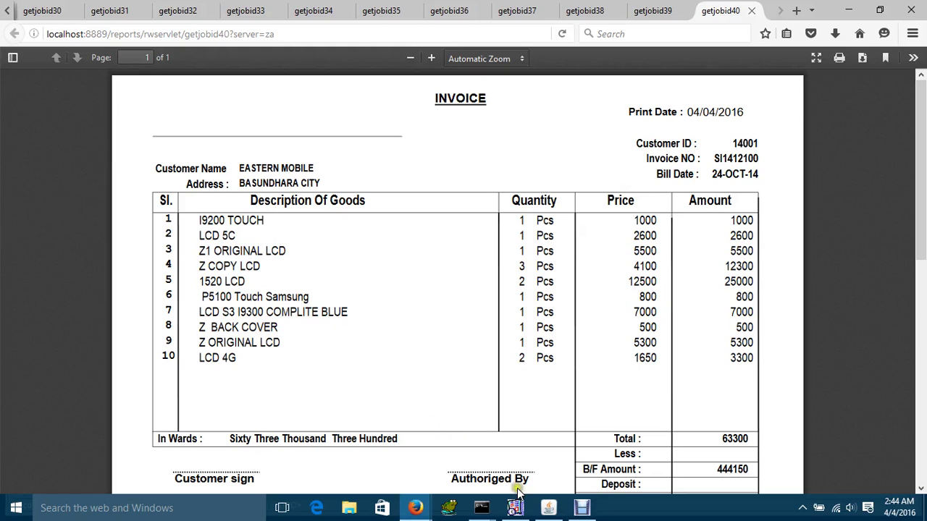
{"action": "left_click", "coordinate": [548, 508]}
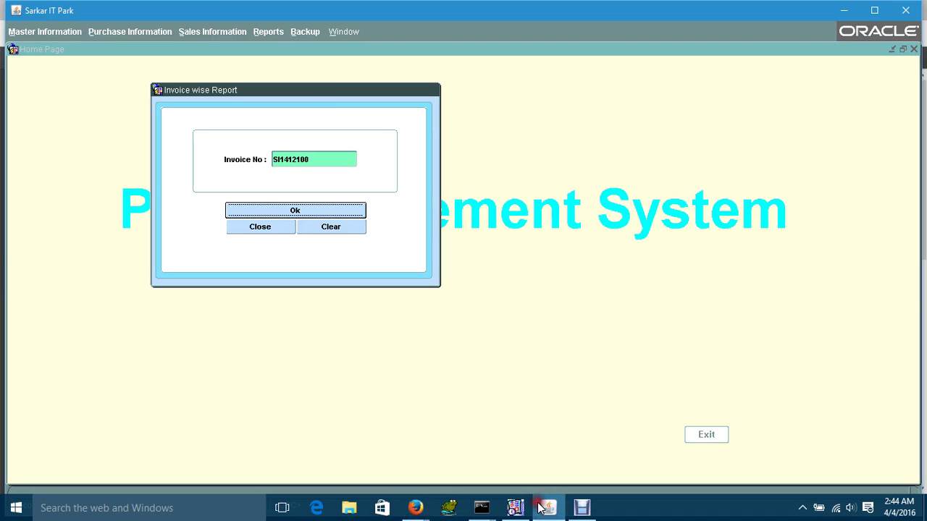
{"action": "left_click", "coordinate": [269, 226]}
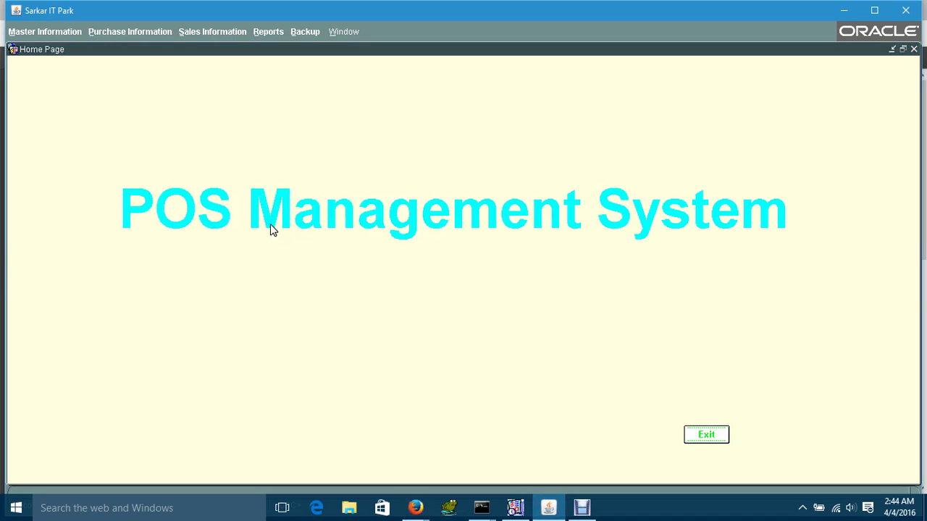